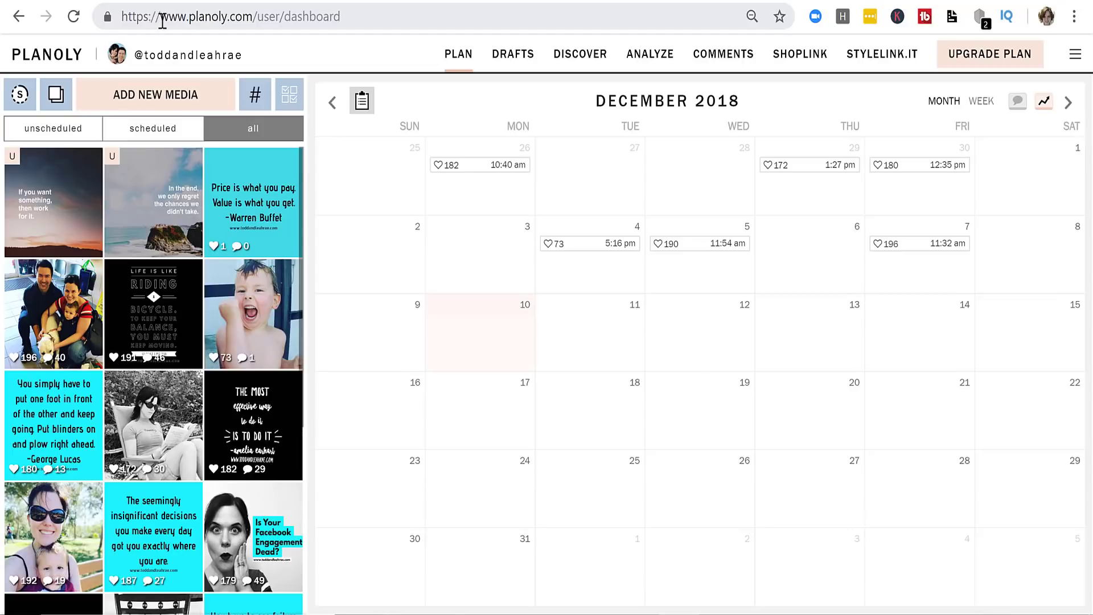
Highlight the planoly.com part of the browser's web address.
{"action": "left_click_drag", "start_coordinate": [161, 17], "coordinate": [254, 21]}
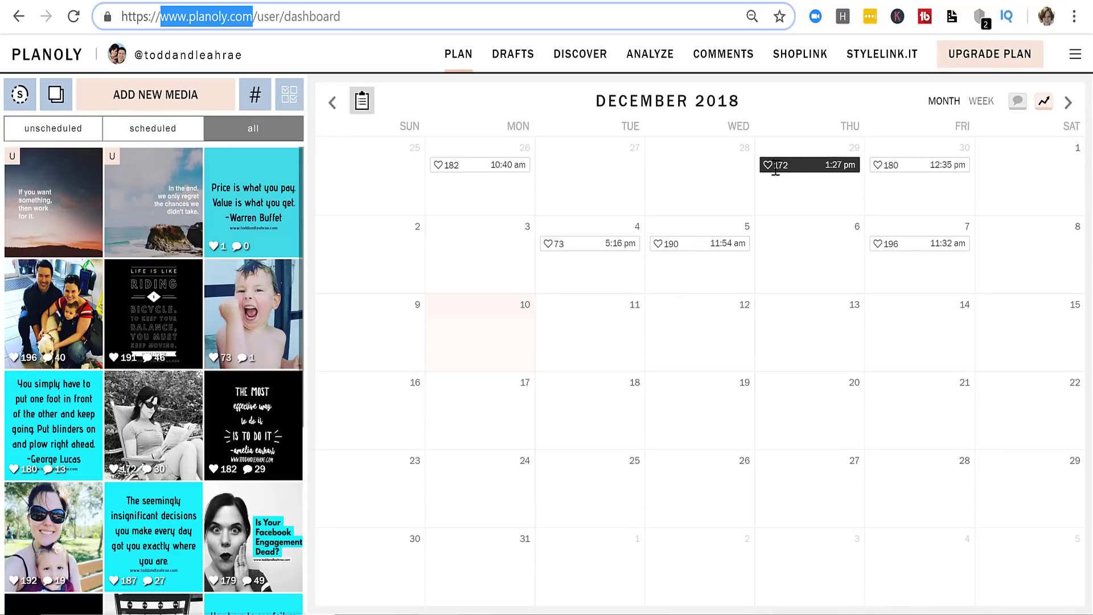
{"action": "left_click", "coordinate": [1017, 108]}
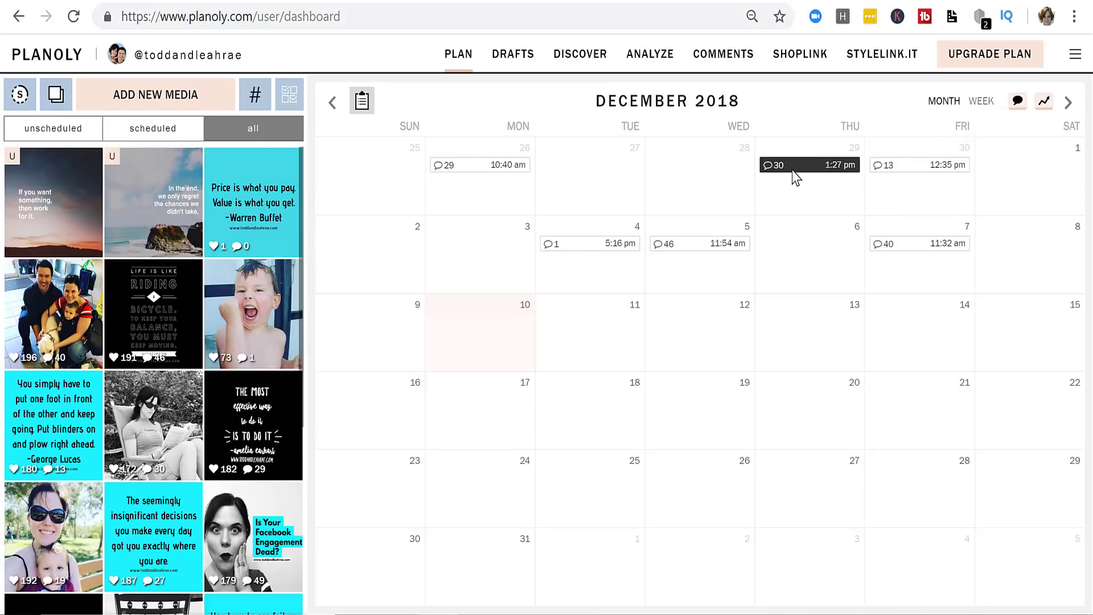
{"action": "left_click", "coordinate": [1042, 106]}
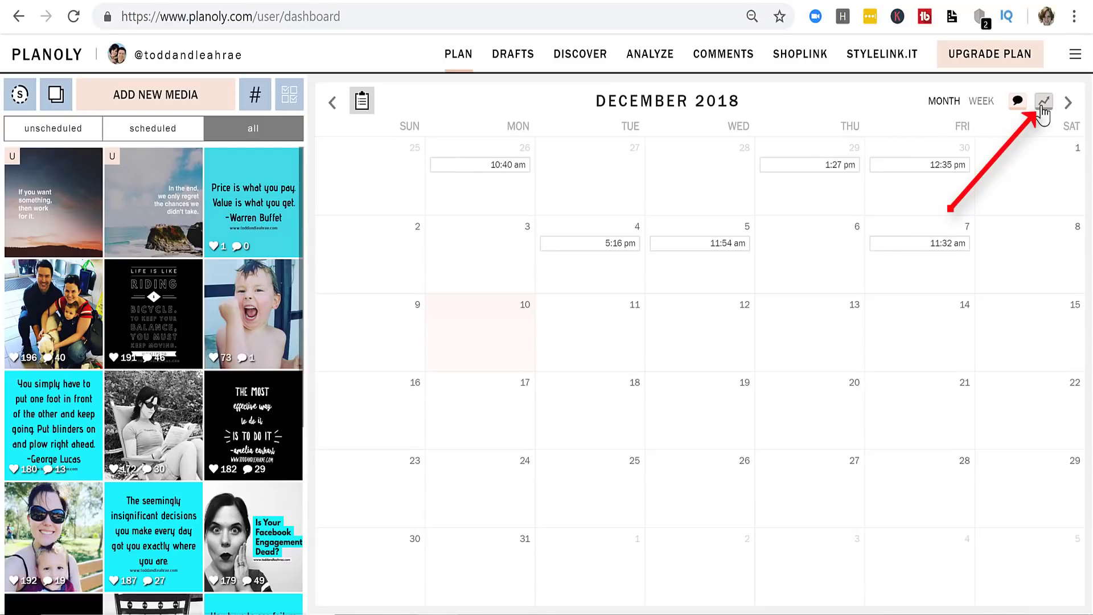
{"action": "left_click", "coordinate": [1042, 107]}
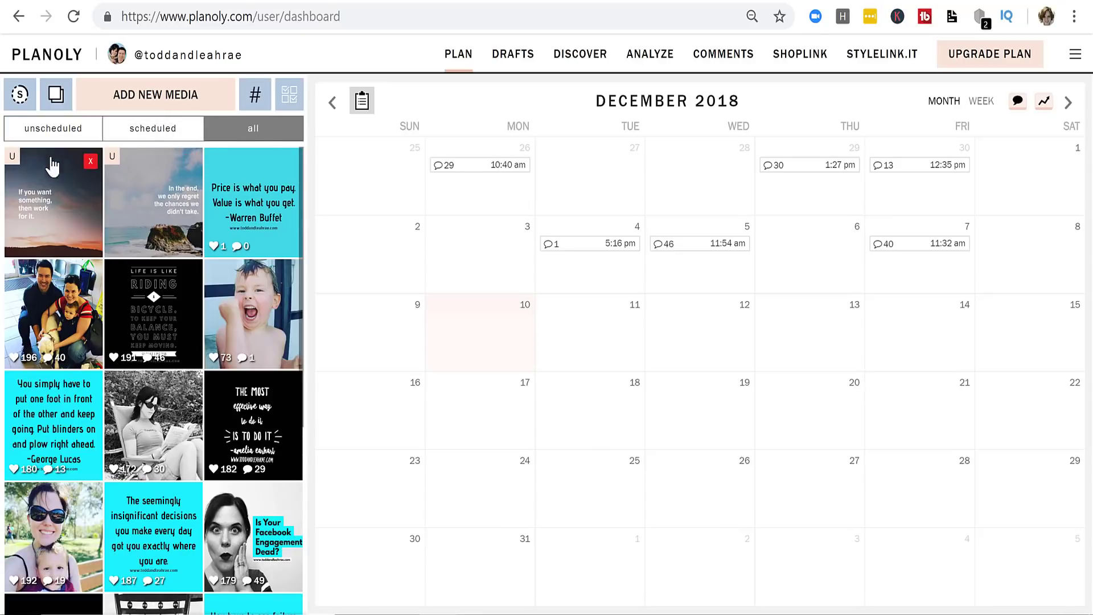
{"action": "left_click", "coordinate": [60, 129]}
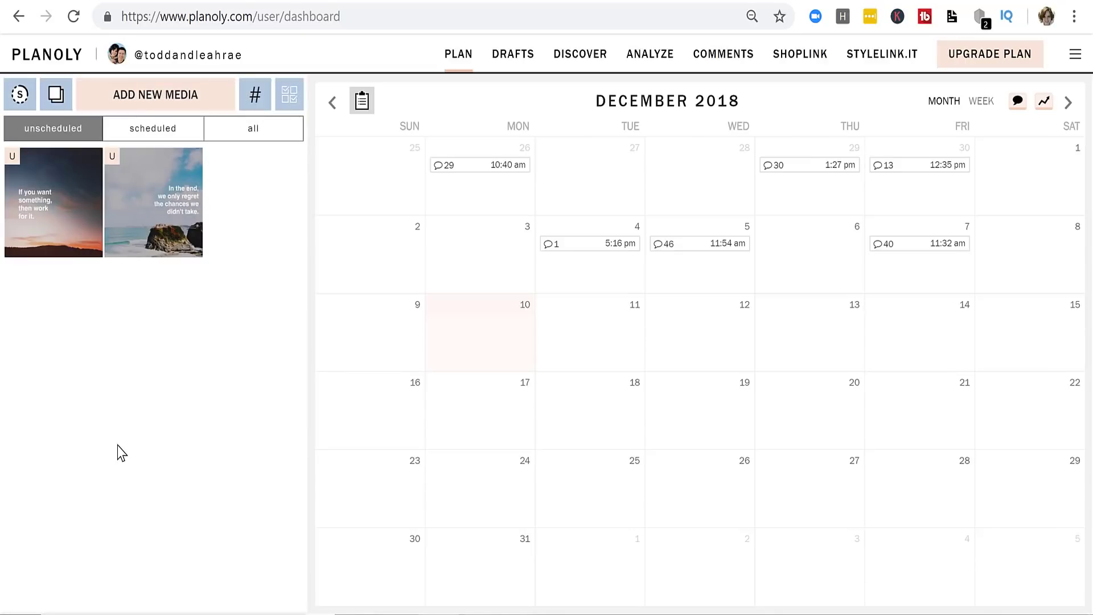
{"action": "left_click", "coordinate": [160, 132]}
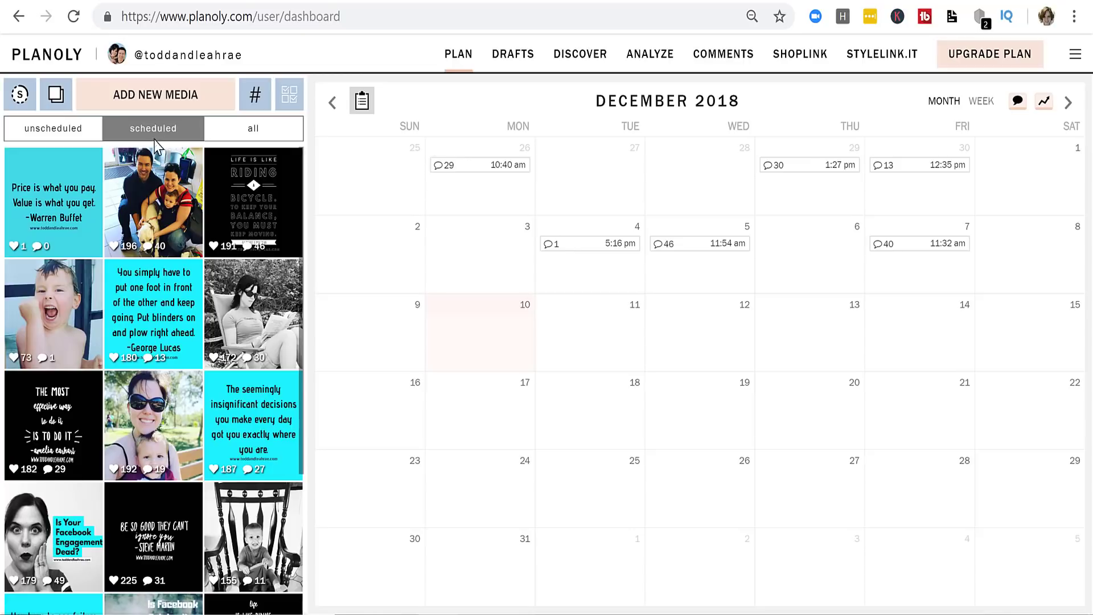
{"action": "scroll", "coordinate": [150, 521], "scroll_direction": "down", "scroll_amount": 4}
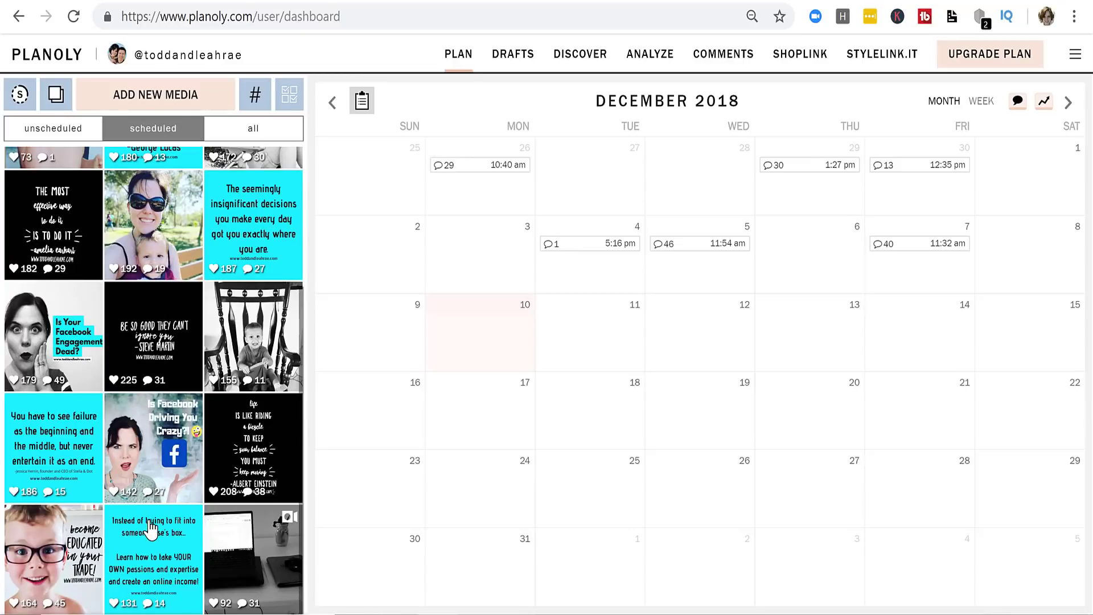
{"action": "scroll", "coordinate": [154, 529], "scroll_direction": "up", "scroll_amount": 4}
{"action": "left_click", "coordinate": [246, 131]}
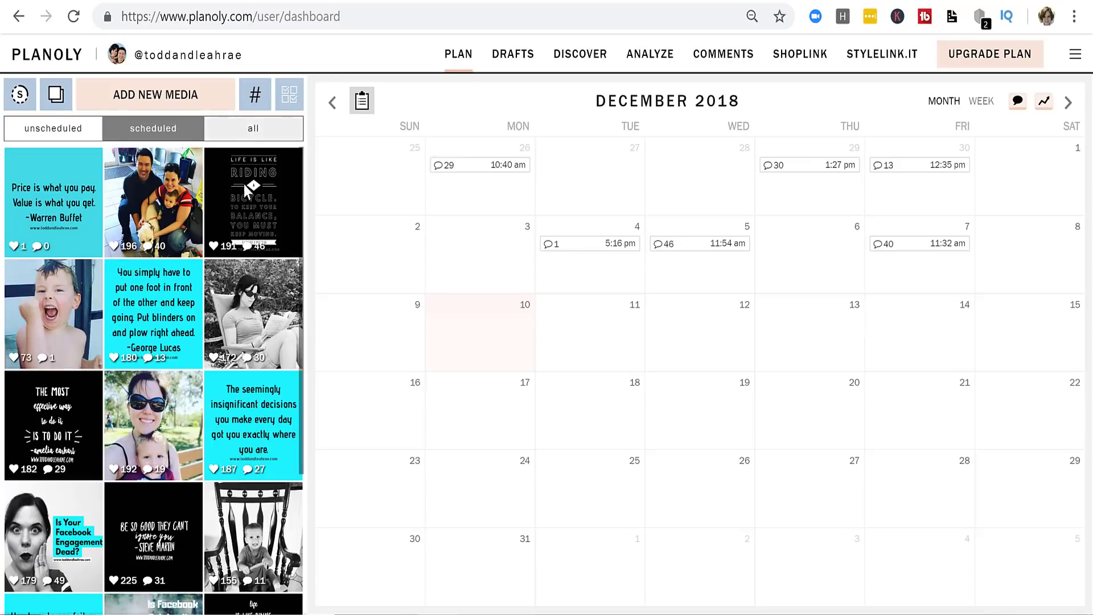
Upload 'What to post on Instagram - Free Instagram Tools.jpg' from the computer as a new story.
{"action": "left_click", "coordinate": [16, 102]}
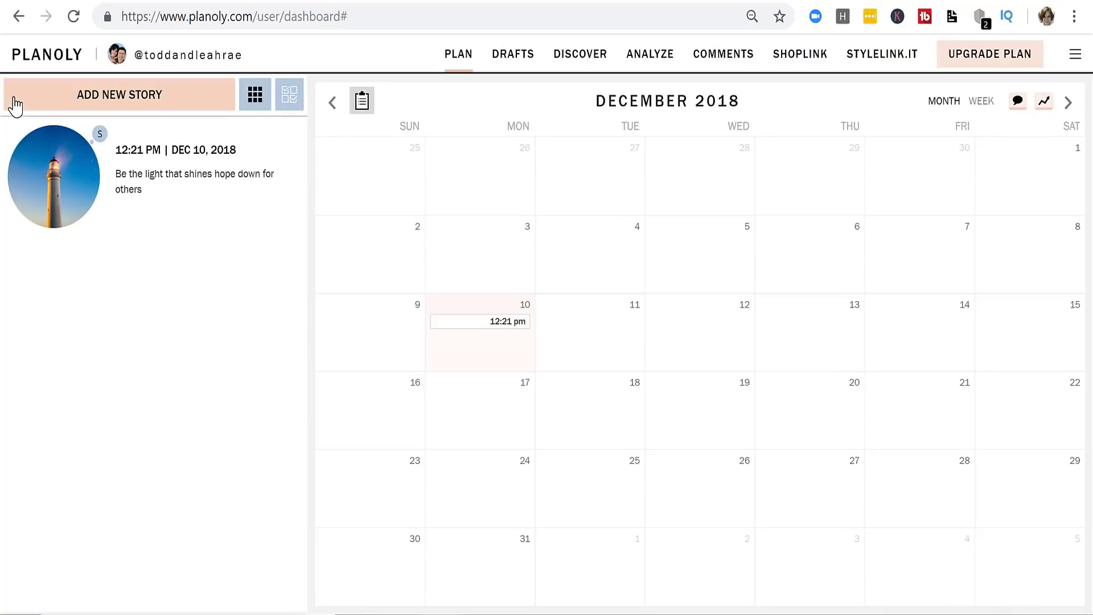
{"action": "mouse_move", "coordinate": [27, 174]}
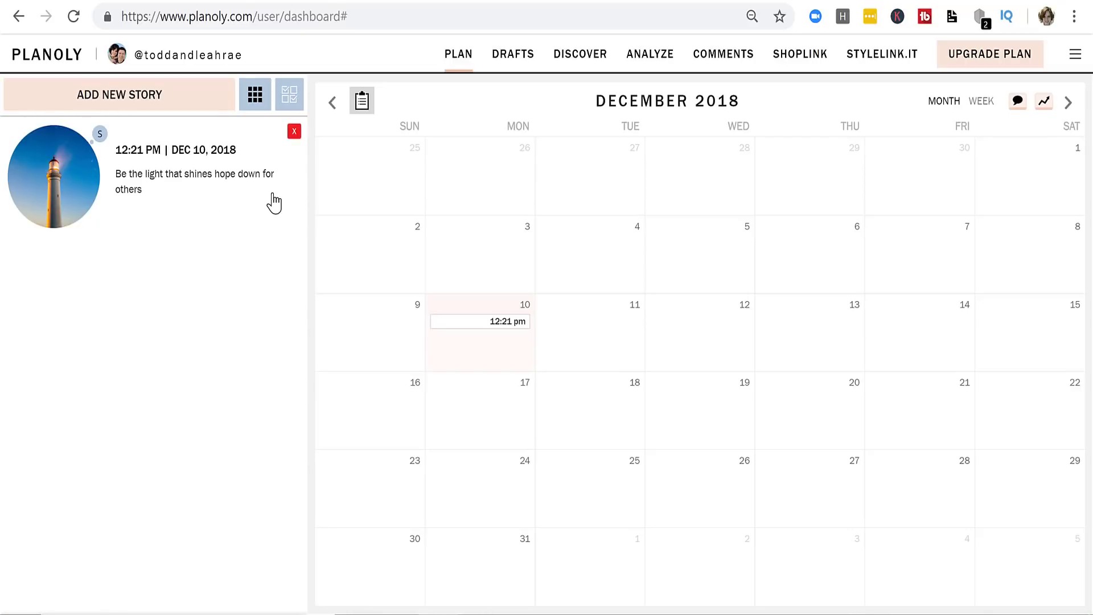
{"action": "left_click", "coordinate": [124, 104]}
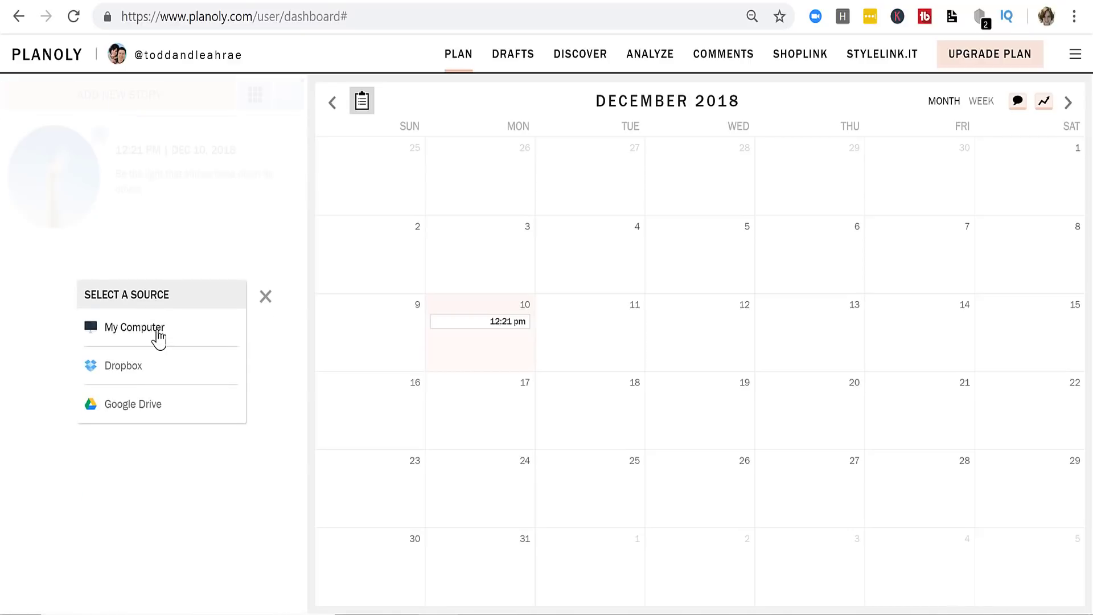
{"action": "left_click", "coordinate": [159, 338]}
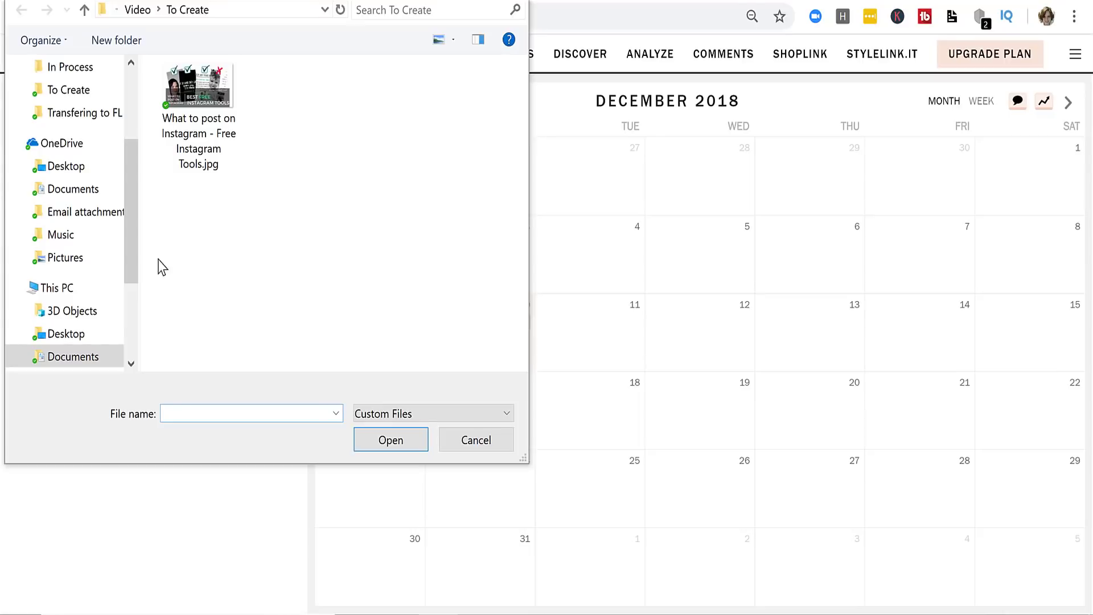
{"action": "left_click_drag", "start_coordinate": [311, 3], "coordinate": [391, 3]}
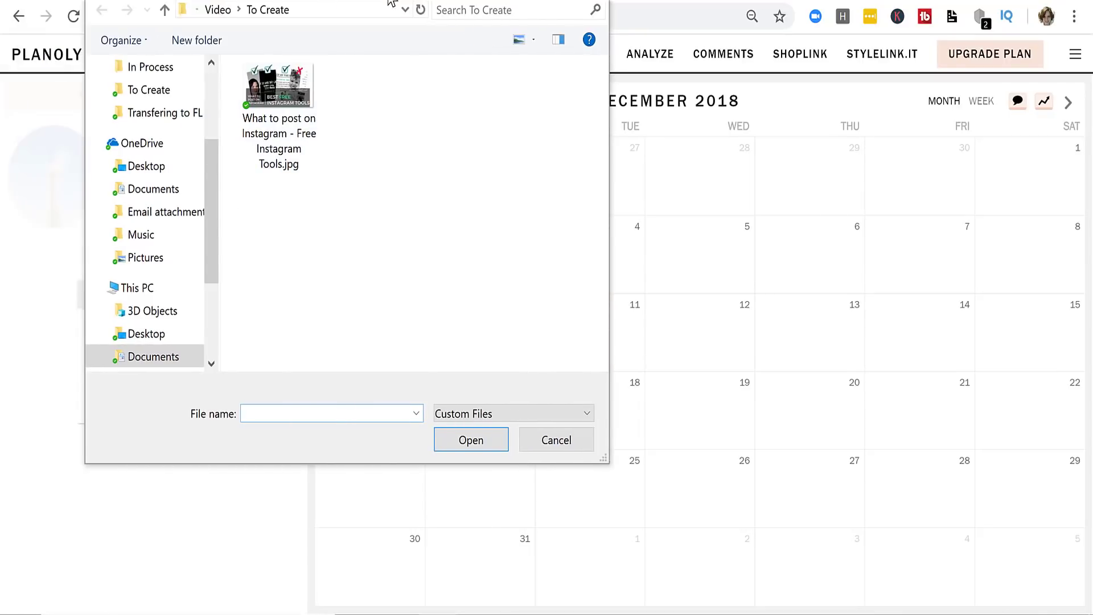
{"action": "left_click", "coordinate": [279, 114]}
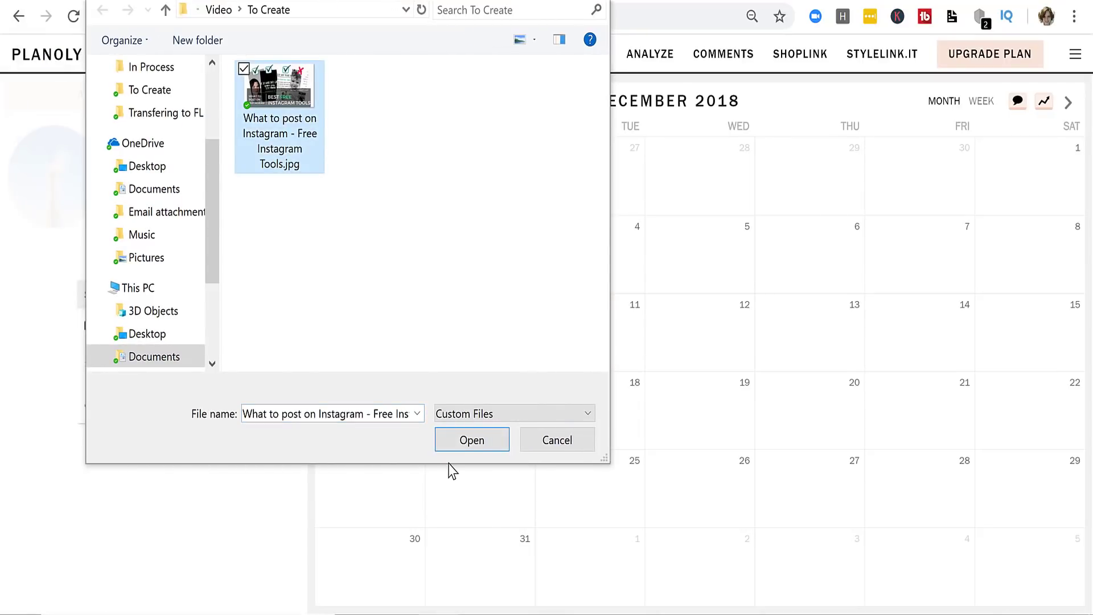
{"action": "left_click", "coordinate": [470, 440]}
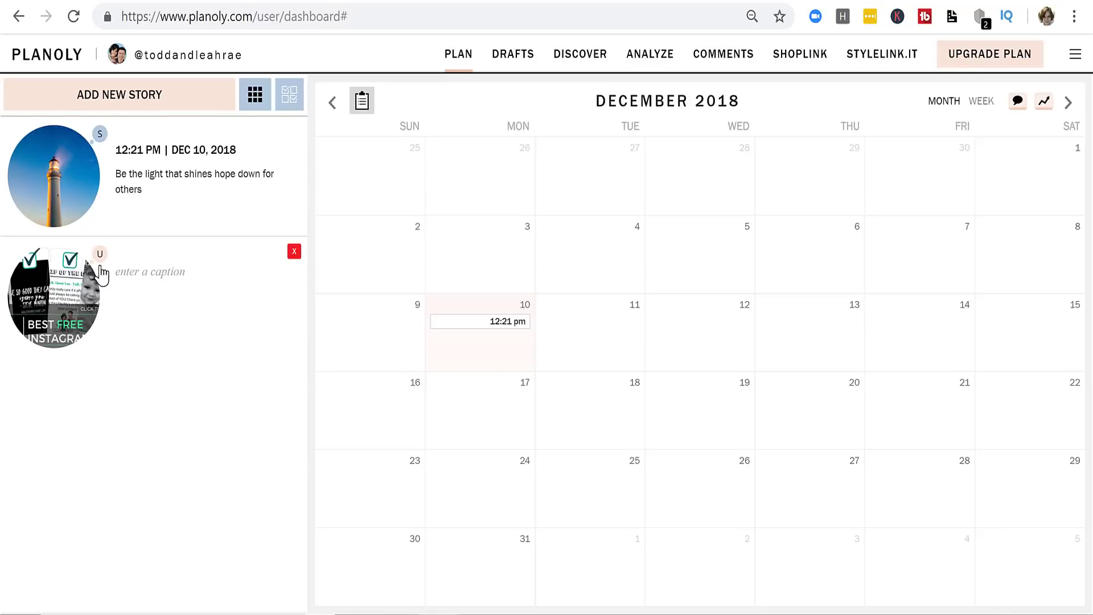
Place the new story on the calendar and paste the YouTube tips caption into its notes.
{"action": "left_click_drag", "start_coordinate": [63, 321], "coordinate": [591, 333]}
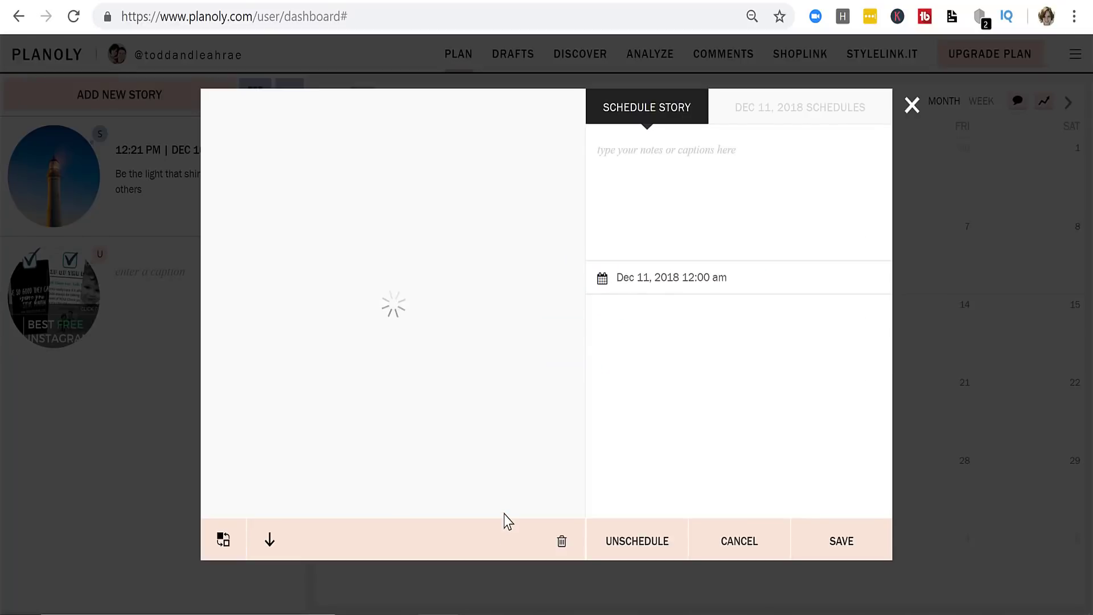
{"action": "left_click", "coordinate": [720, 205]}
{"action": "type", "text": "Check us out at YouTube for more great tips & tricks!"}
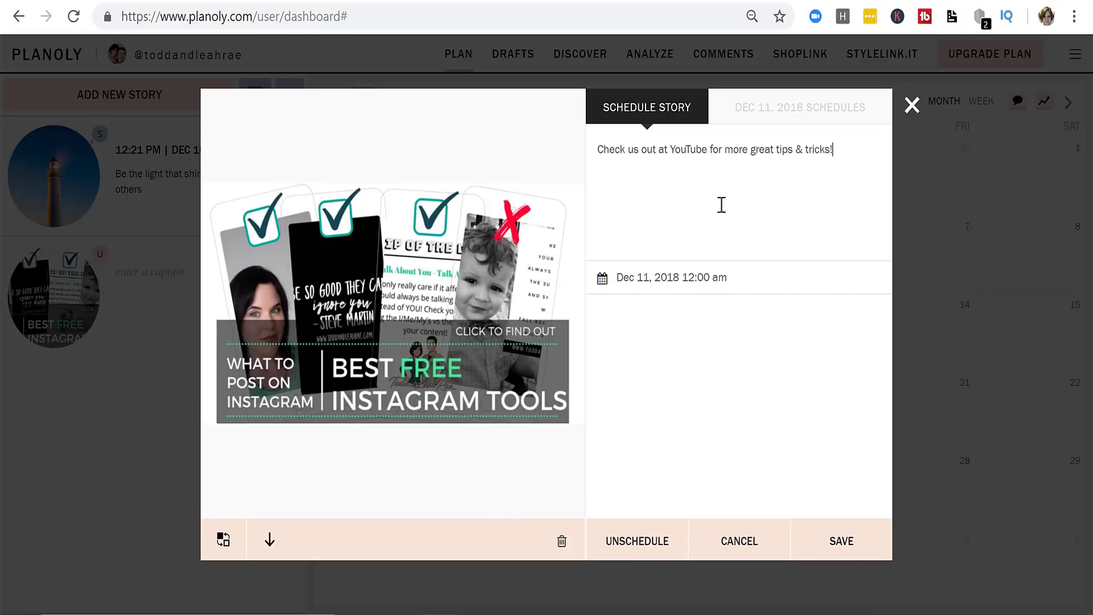
{"action": "left_click_drag", "start_coordinate": [598, 149], "coordinate": [871, 149]}
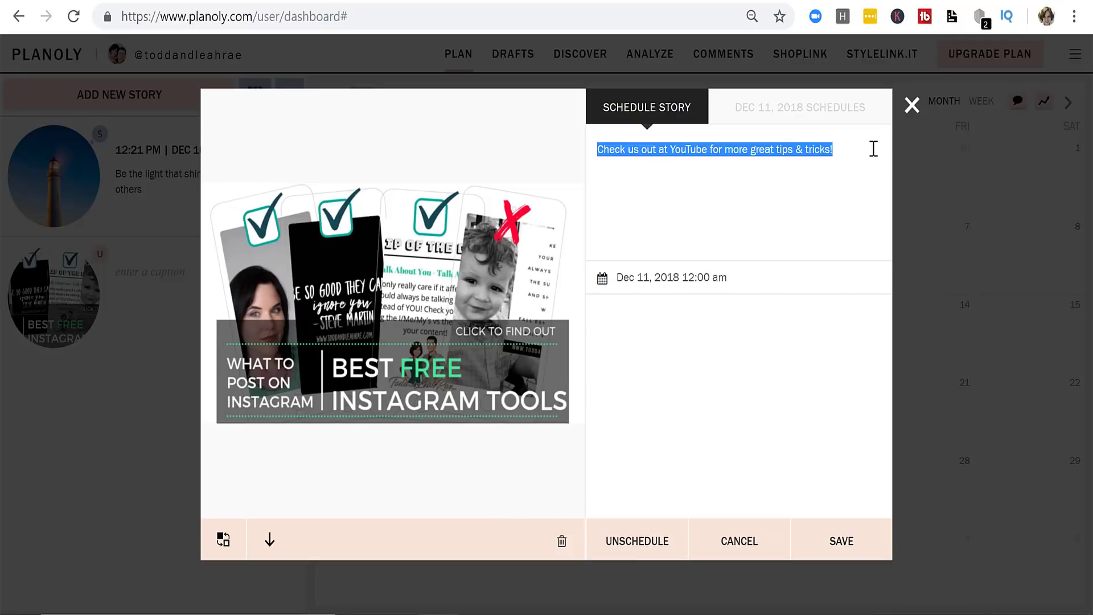
{"action": "left_click", "coordinate": [787, 114]}
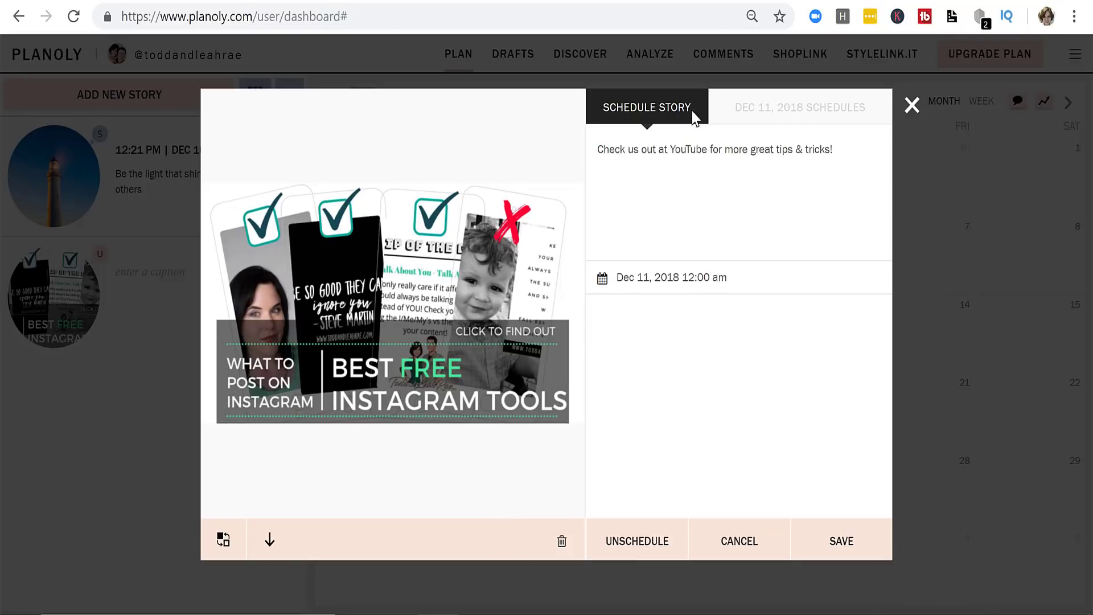
Set the story's time to 07:00 am on Dec 11, 2018 and save it.
{"action": "left_click", "coordinate": [652, 279]}
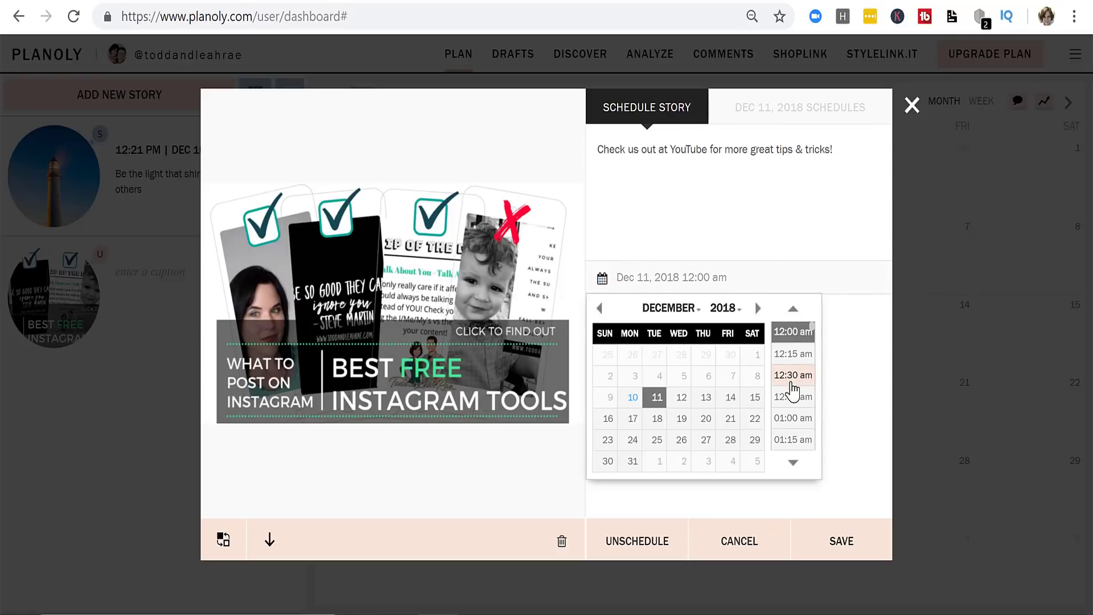
{"action": "scroll", "coordinate": [797, 434], "scroll_direction": "down", "scroll_amount": 3}
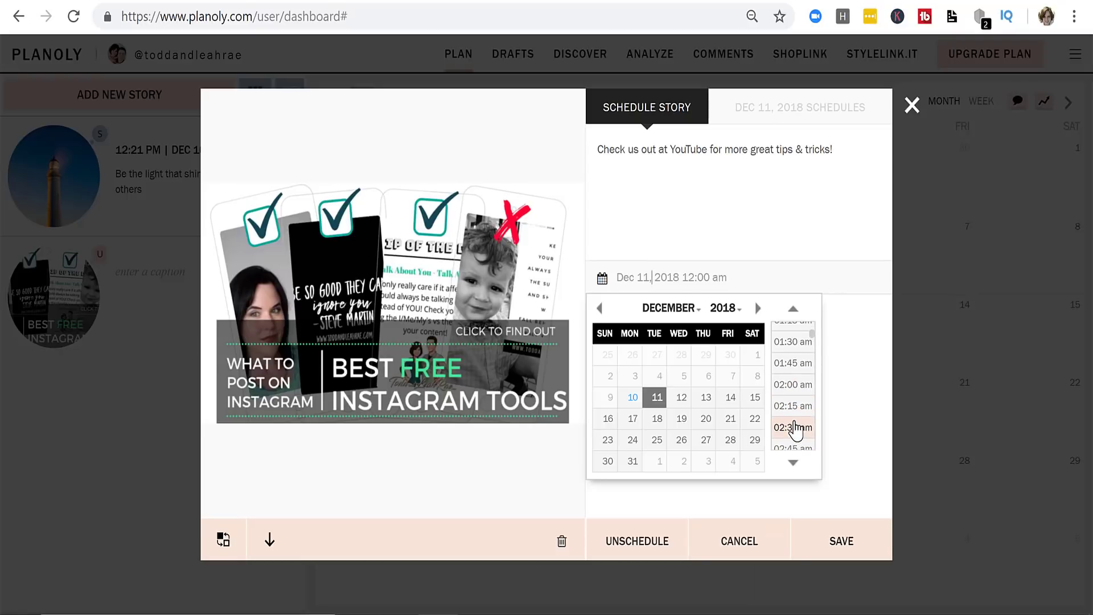
{"action": "scroll", "coordinate": [796, 431], "scroll_direction": "down", "scroll_amount": 3}
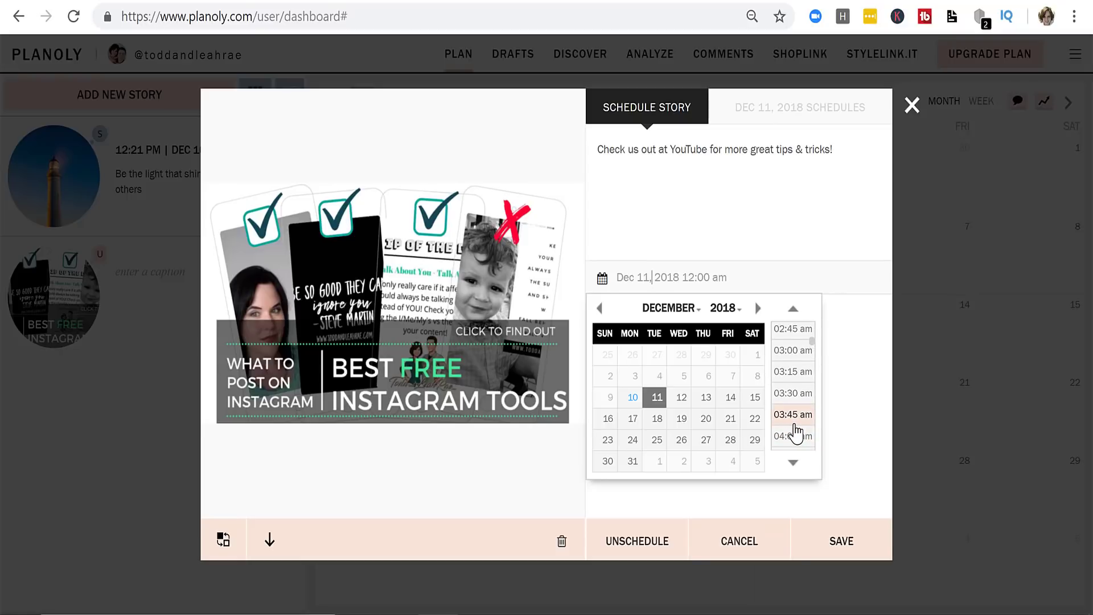
{"action": "scroll", "coordinate": [796, 433], "scroll_direction": "down", "scroll_amount": 4}
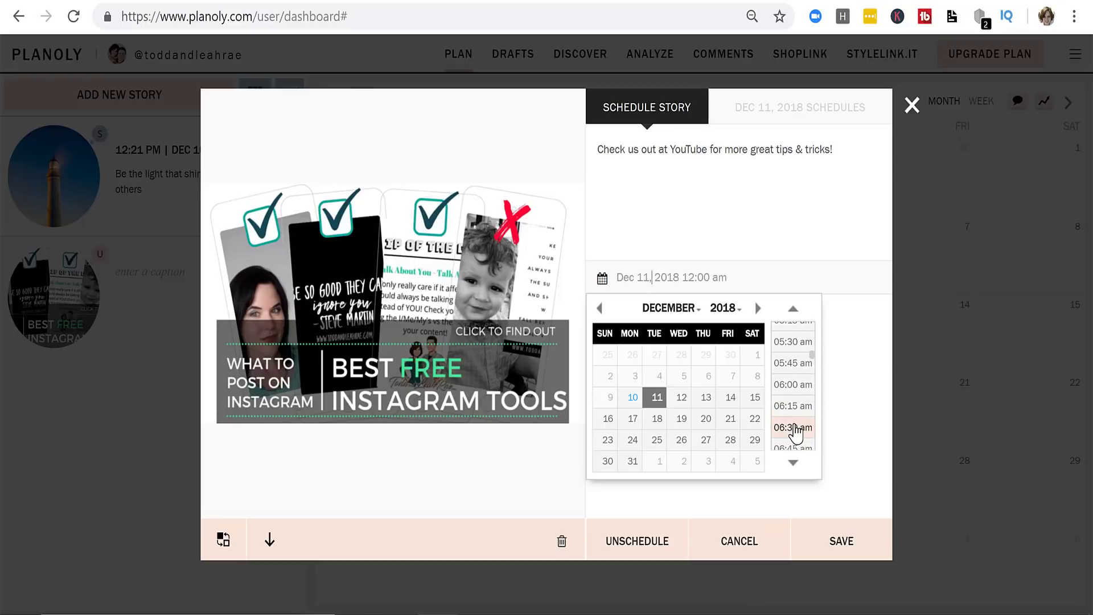
{"action": "scroll", "coordinate": [796, 433], "scroll_direction": "down", "scroll_amount": 1}
{"action": "left_click", "coordinate": [796, 433]}
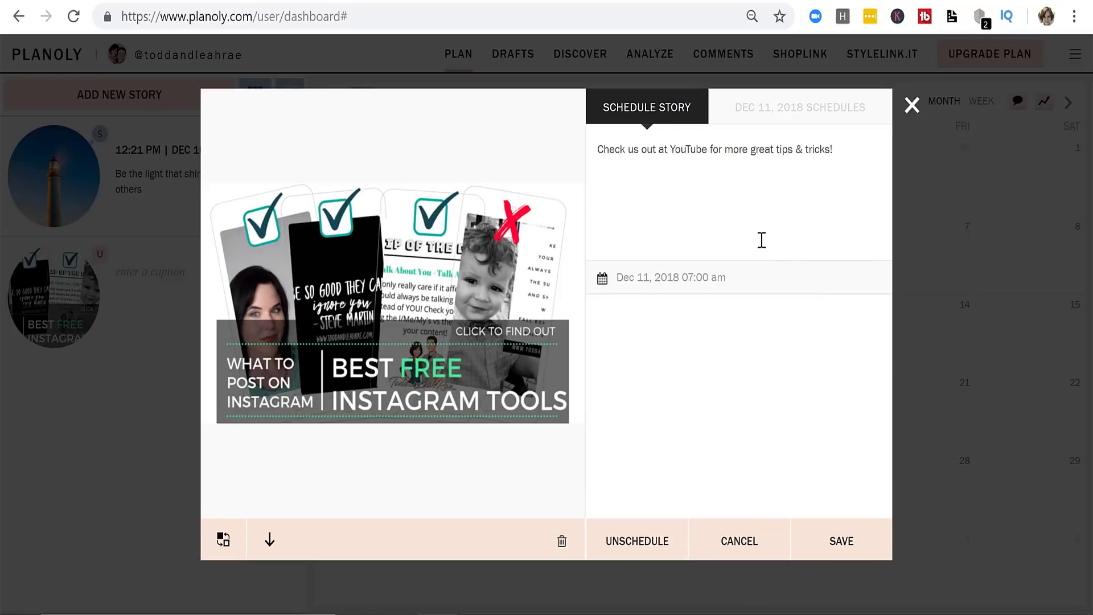
{"action": "left_click", "coordinate": [844, 548]}
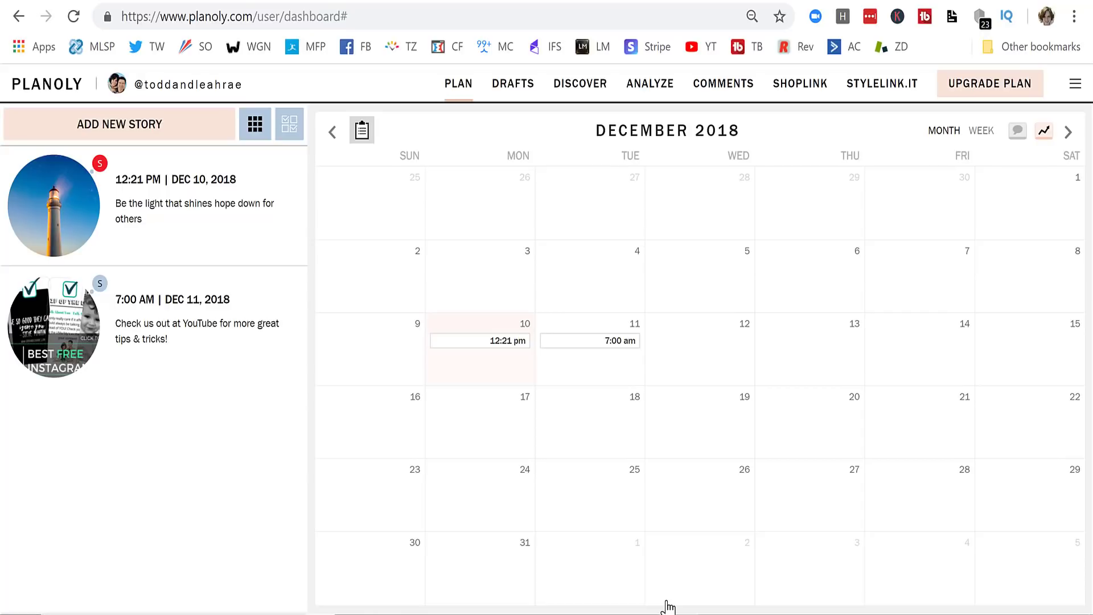
{"action": "key", "text": "ctrl+shift+b"}
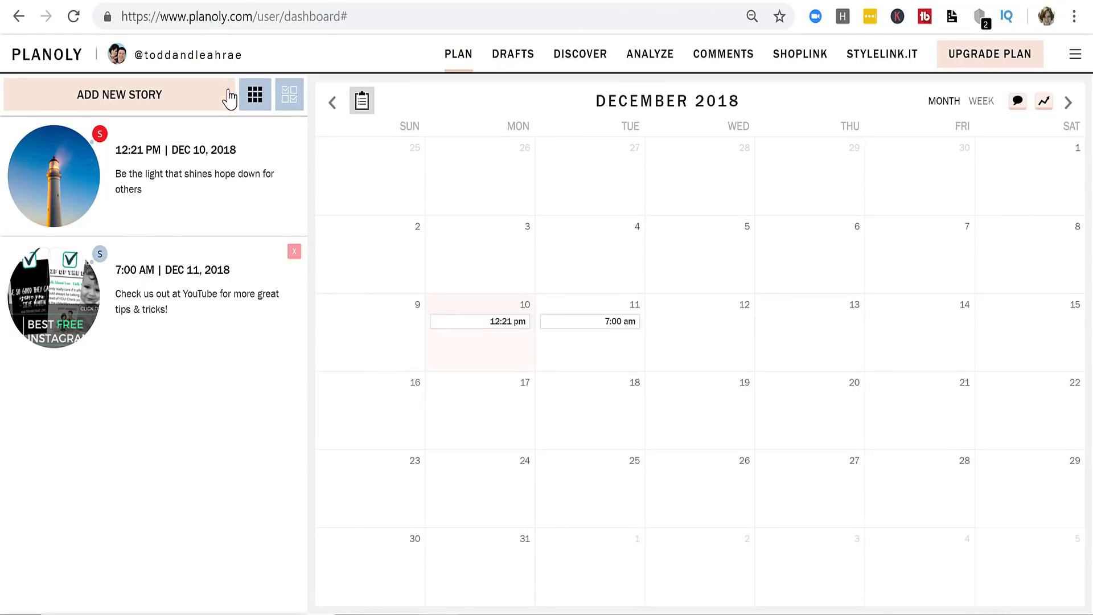
Switch to the feed media grid and drop the 'In the end' photo onto Dec 11.
{"action": "left_click", "coordinate": [262, 108]}
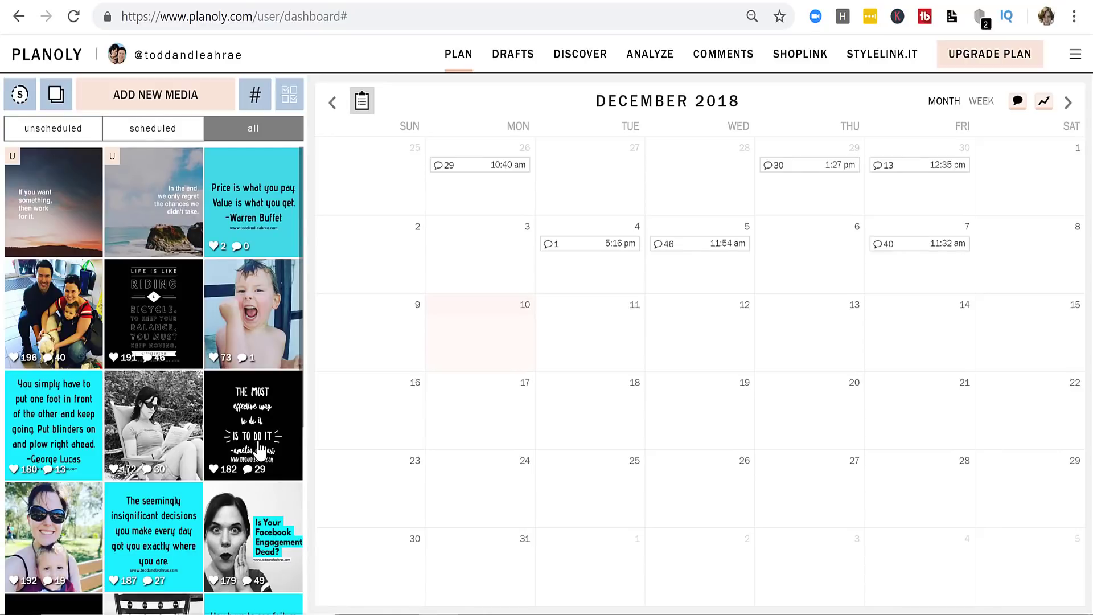
{"action": "mouse_move", "coordinate": [178, 230]}
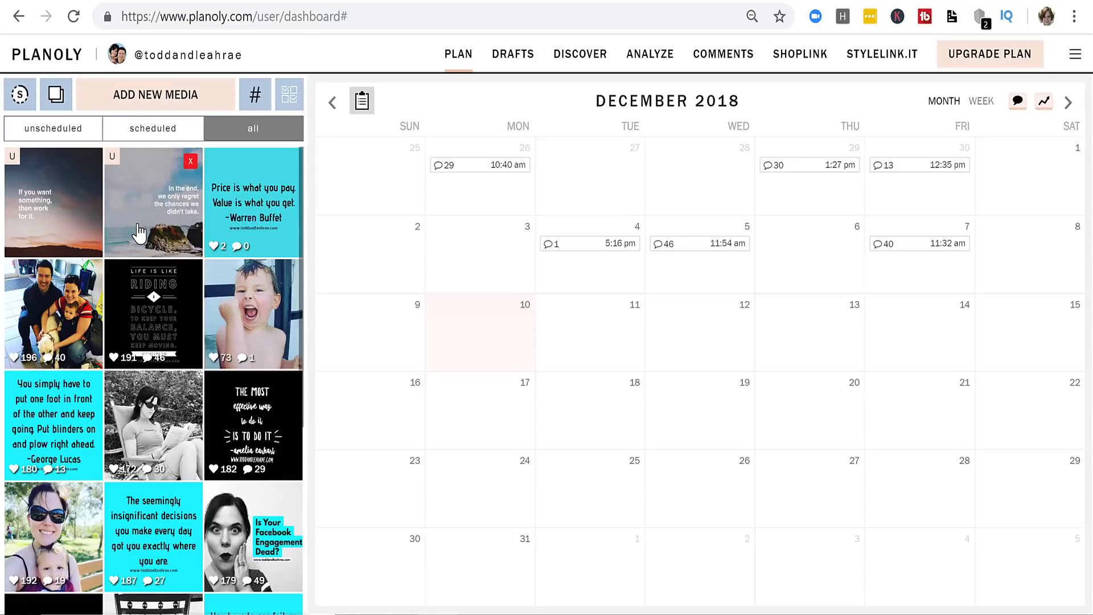
{"action": "left_click_drag", "start_coordinate": [145, 200], "coordinate": [594, 346]}
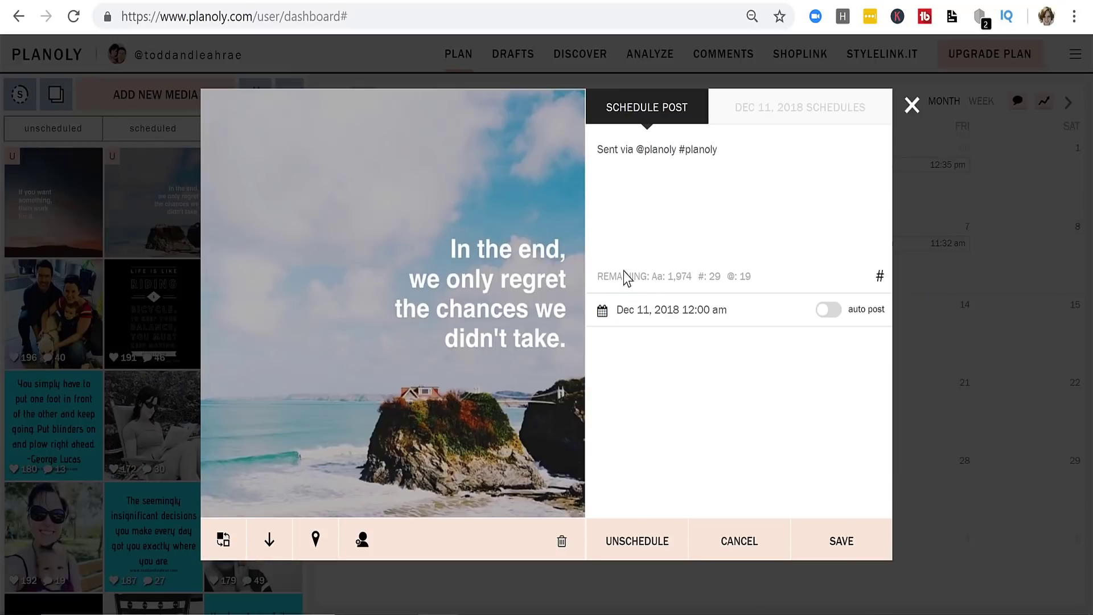
Replace the post's default caption with the test text 'asdlkfjas;dlfijdf'.
{"action": "left_click_drag", "start_coordinate": [742, 157], "coordinate": [613, 171]}
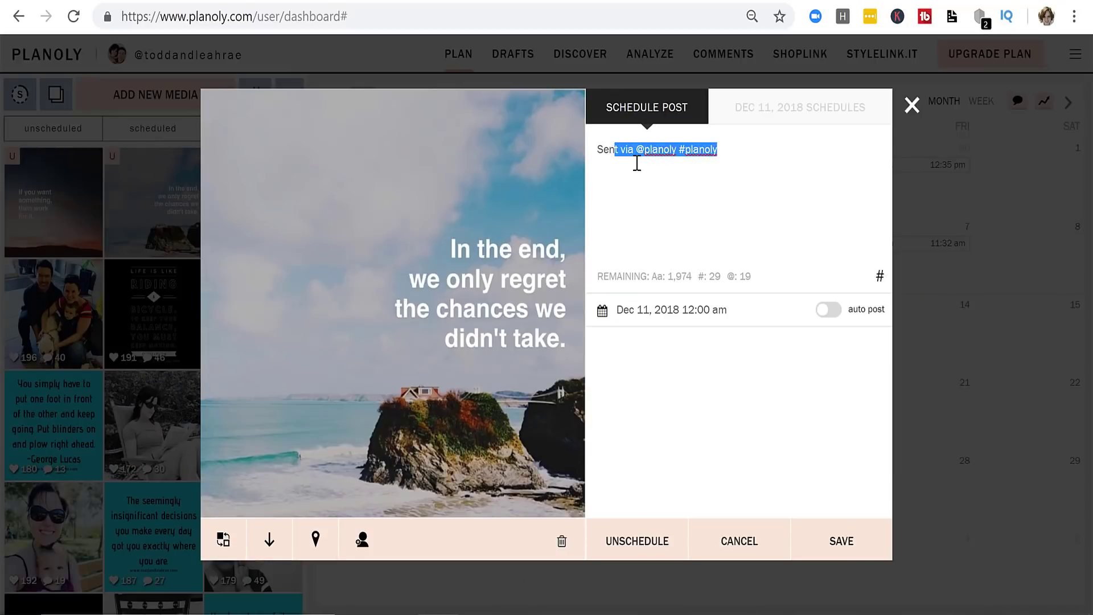
{"action": "left_click", "coordinate": [637, 162]}
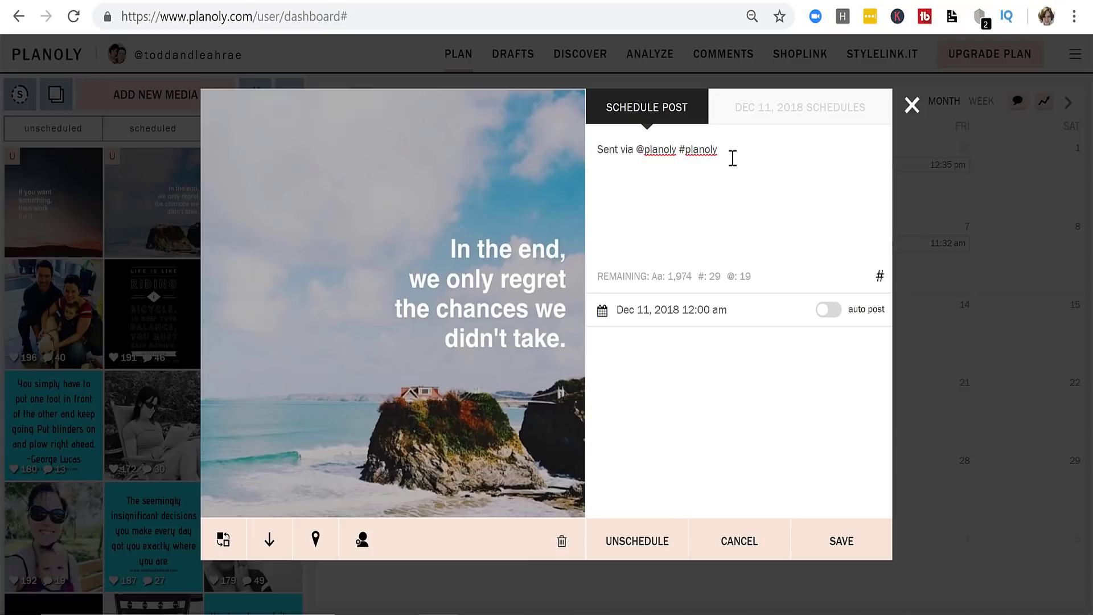
{"action": "left_click_drag", "start_coordinate": [722, 152], "coordinate": [676, 154]}
{"action": "left_click_drag", "start_coordinate": [575, 174], "coordinate": [626, 145]}
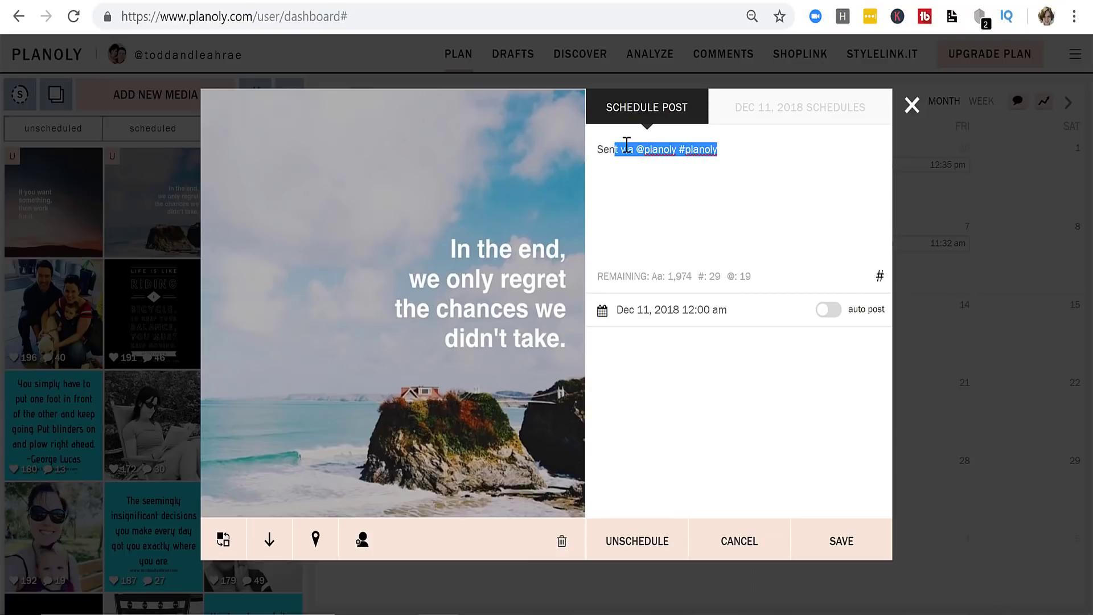
{"action": "key", "text": "BackSpace"}
{"action": "key", "text": "BackSpace"}
{"action": "key", "text": "BackSpace"}
{"action": "key", "text": "BackSpace"}
{"action": "type", "text": "asdl"}
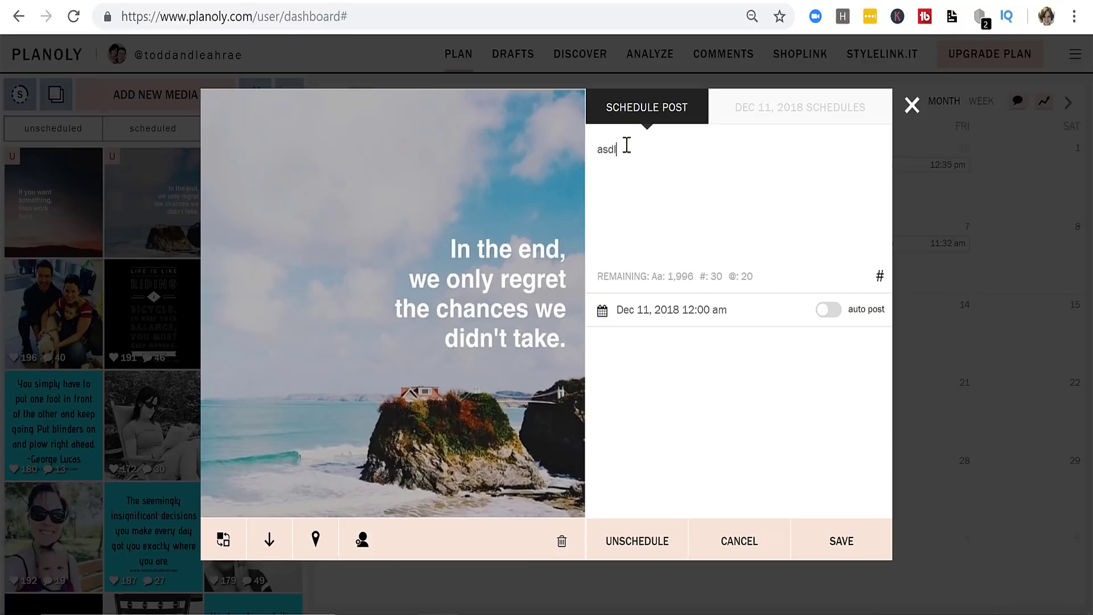
{"action": "type", "text": "kfjas;dlfijdf"}
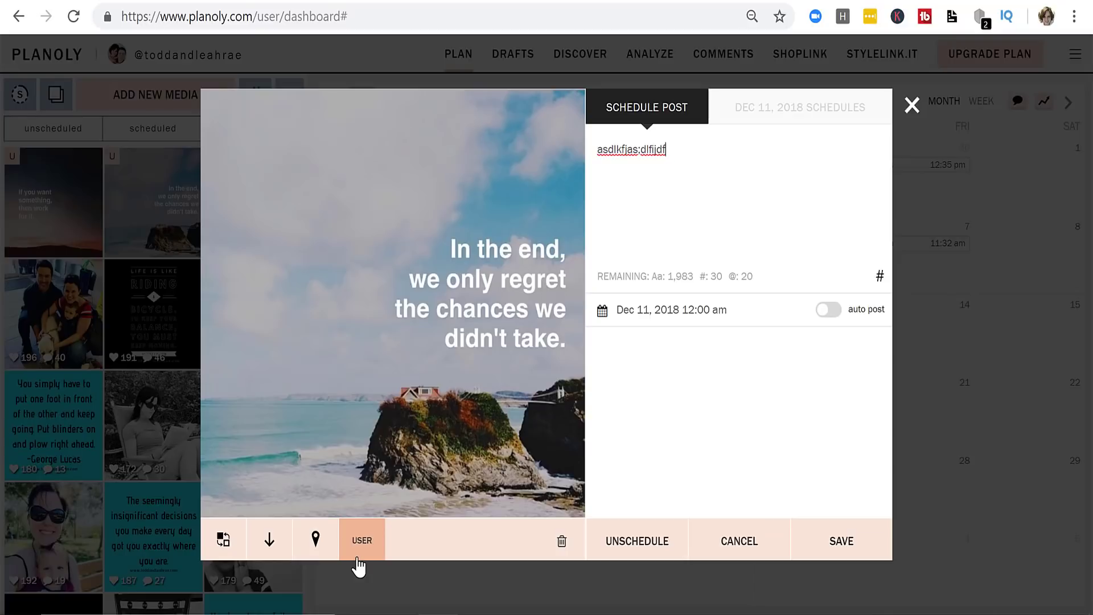
Keep the Dec 11, 12:00 am schedule and turn on auto posting.
{"action": "left_click", "coordinate": [715, 312]}
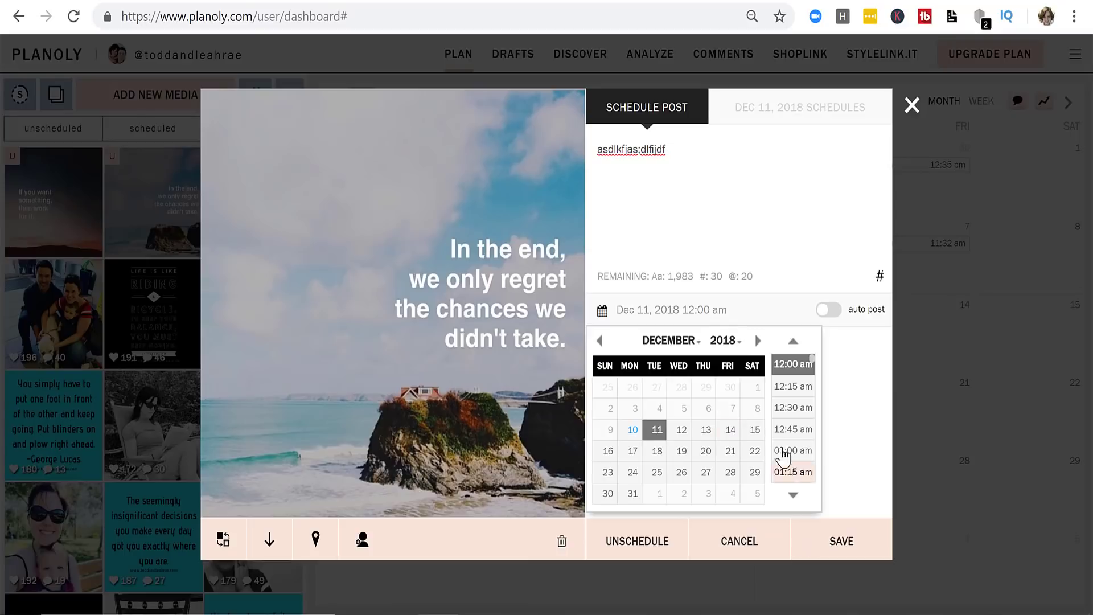
{"action": "left_click", "coordinate": [844, 364]}
{"action": "left_click", "coordinate": [830, 314]}
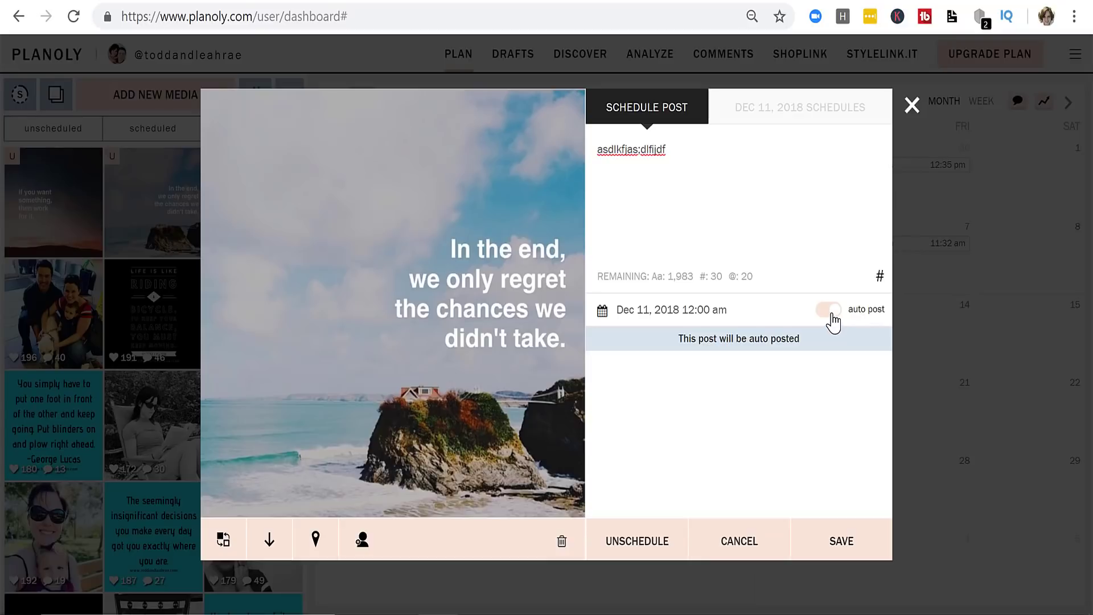
Cancel the 'In the end' post and upload 20181210_102624_0001.png to the media grid.
{"action": "left_click", "coordinate": [743, 551]}
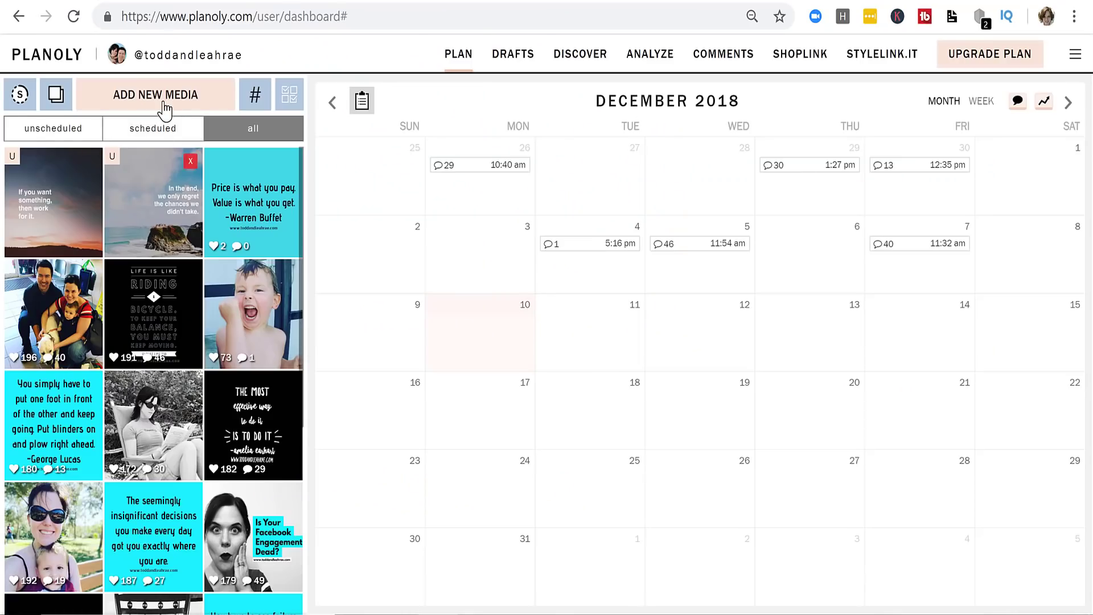
{"action": "left_click", "coordinate": [161, 135]}
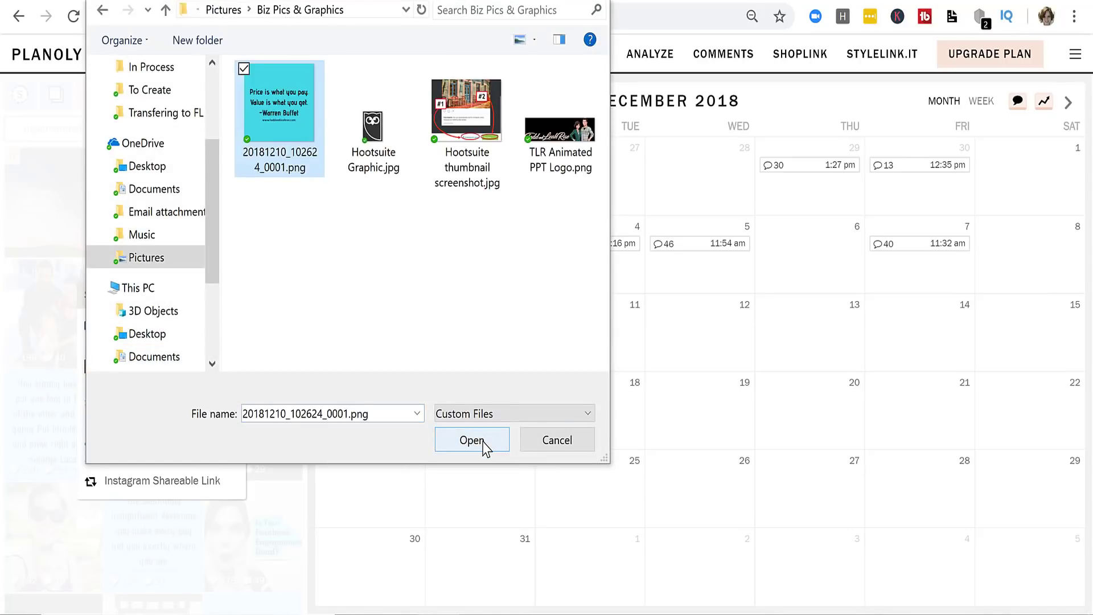
{"action": "left_click", "coordinate": [483, 447]}
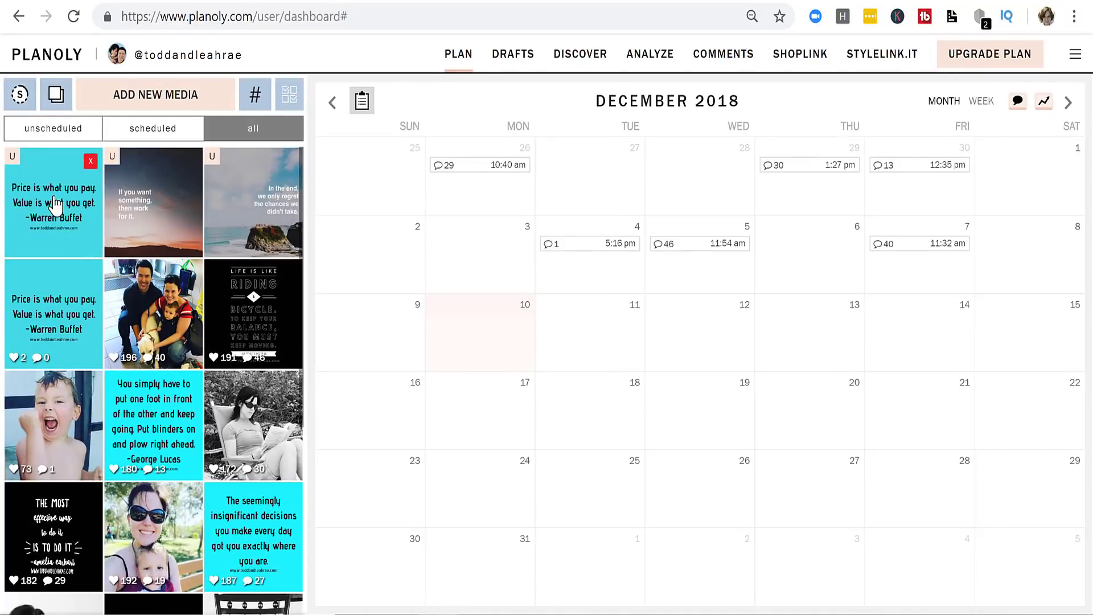
Schedule the Buffett quote for Dec 10, 12:53 pm with the pasted caption and auto post on.
{"action": "left_click_drag", "start_coordinate": [54, 204], "coordinate": [468, 350]}
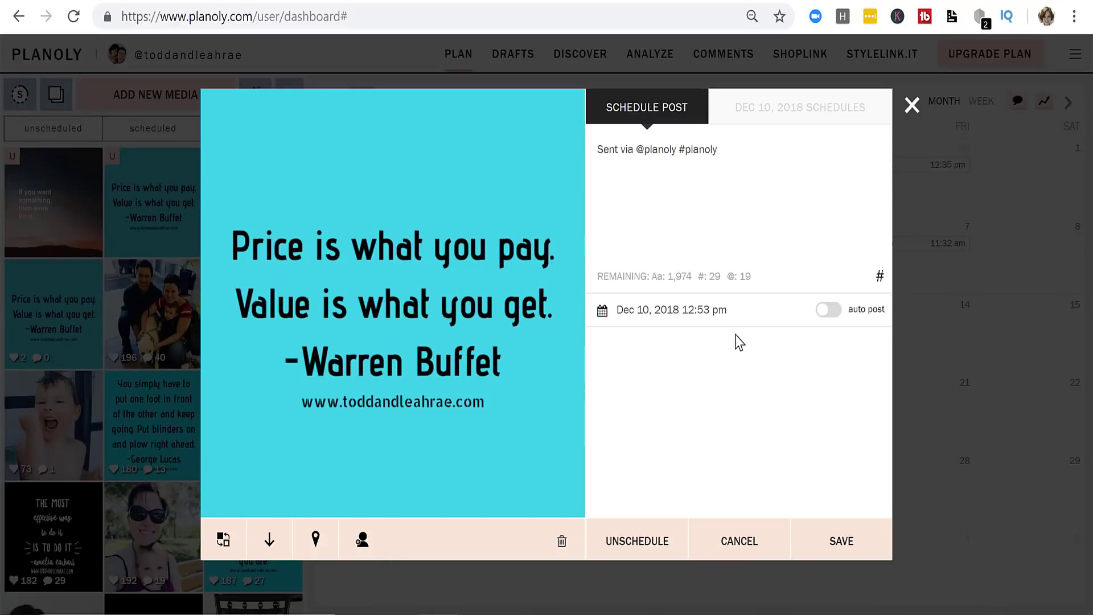
{"action": "left_click_drag", "start_coordinate": [717, 149], "coordinate": [597, 176]}
{"action": "key", "text": "BackSpace"}
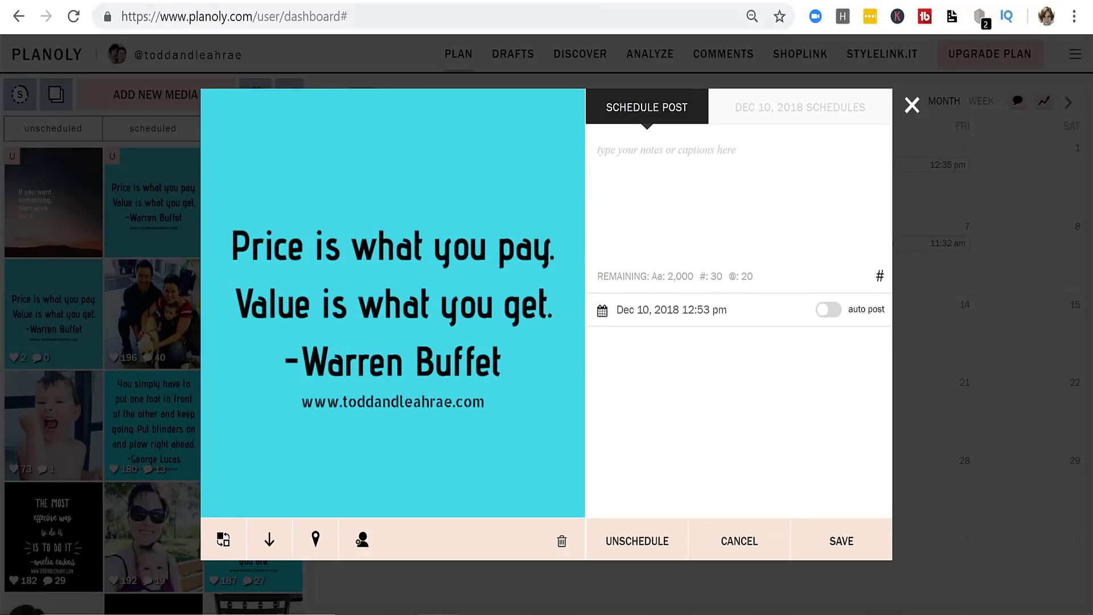
{"action": "key", "text": "ctrl+v"}
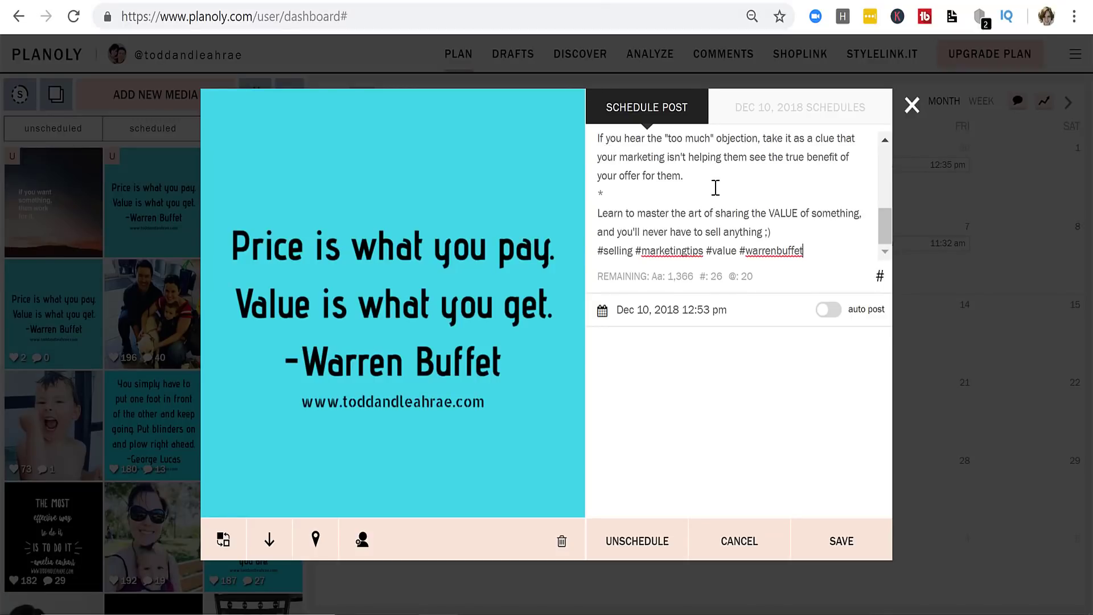
{"action": "left_click", "coordinate": [830, 312]}
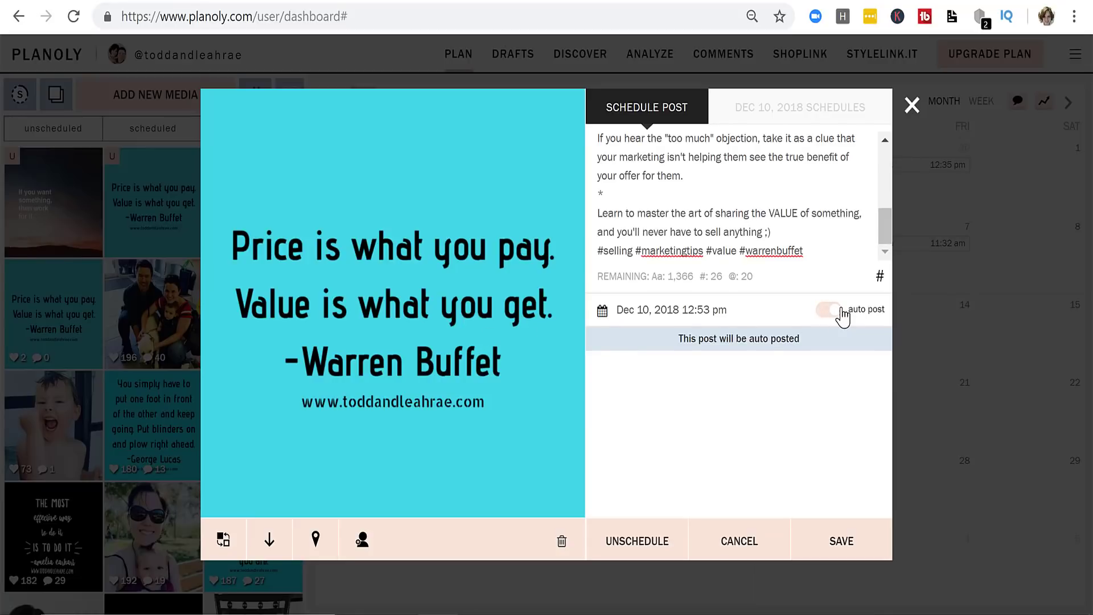
Search locations for 'cape coral, Fl' and tag the post with Cape Coral, Florida.
{"action": "left_click", "coordinate": [327, 547]}
{"action": "left_click", "coordinate": [692, 141]}
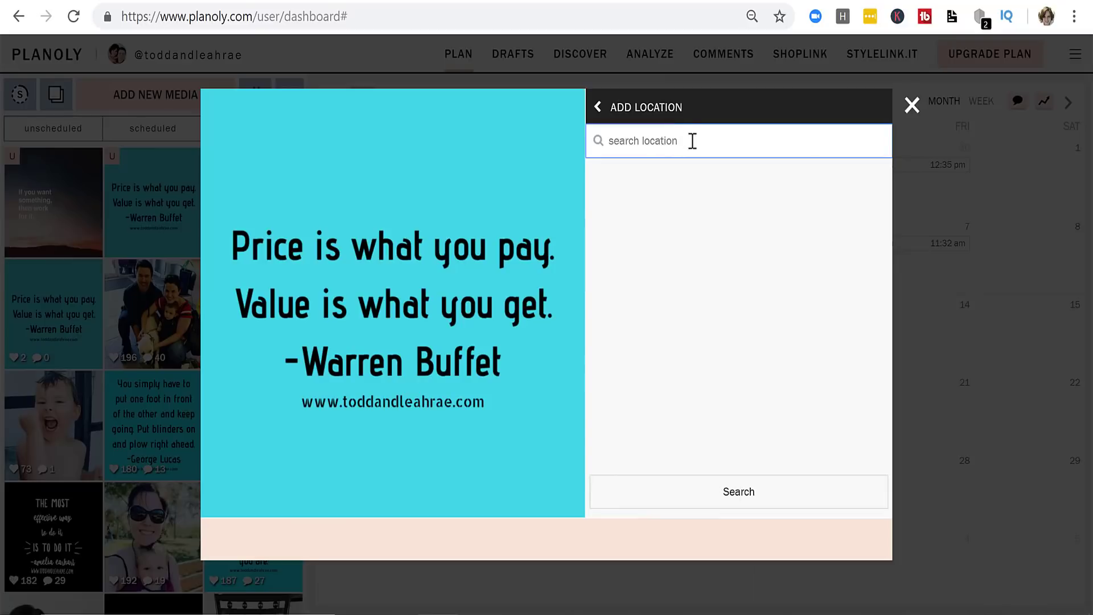
{"action": "type", "text": "cape coral, Fl"}
{"action": "left_click", "coordinate": [777, 497]}
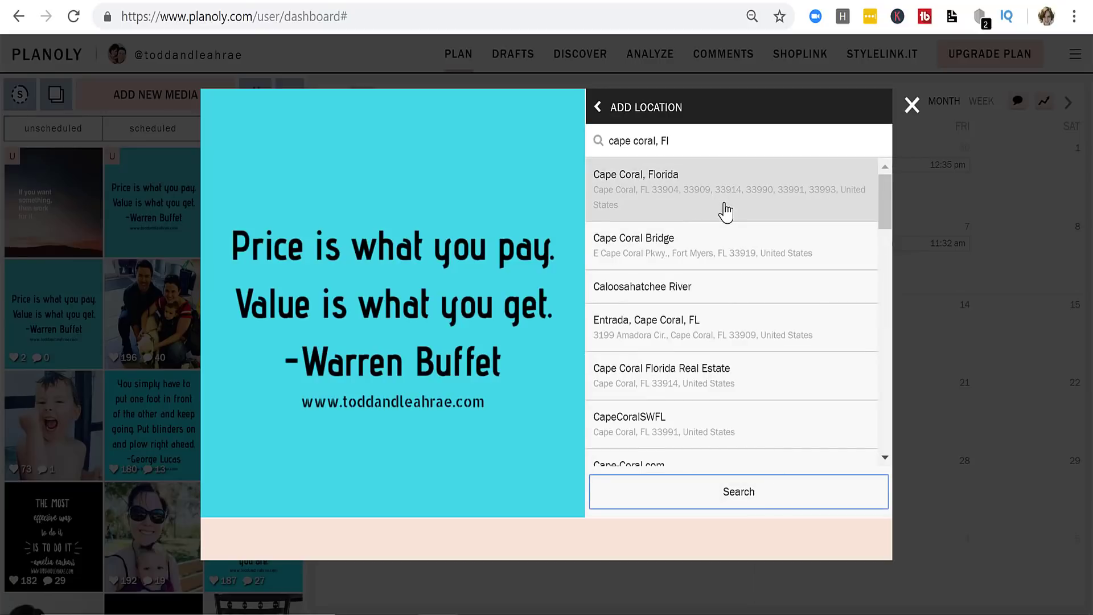
{"action": "left_click", "coordinate": [726, 212]}
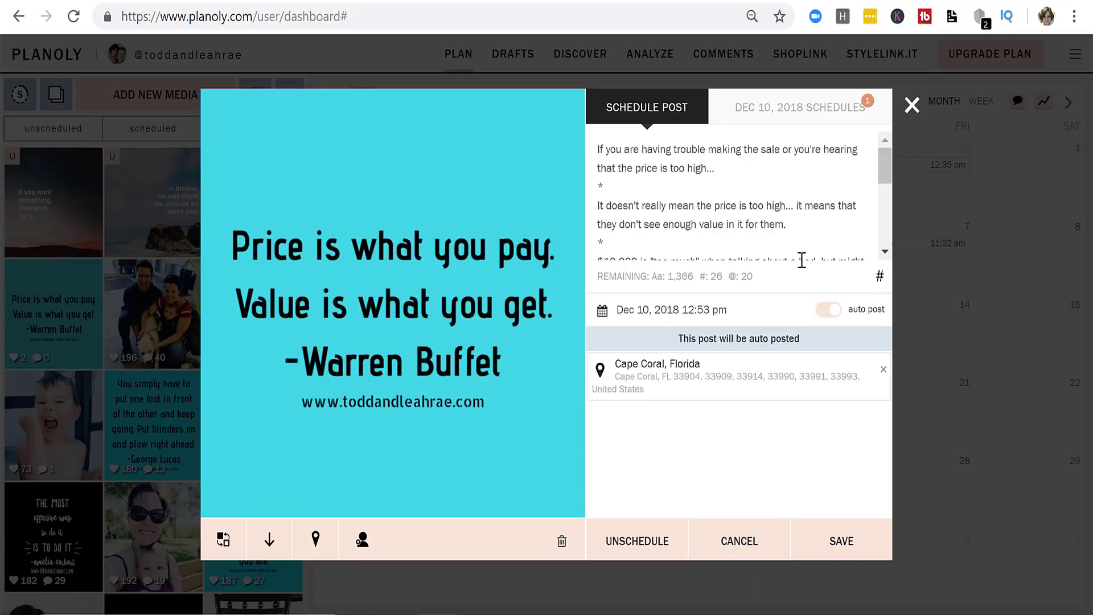
Start a new hashtag group named 'MondayMovitavti'.
{"action": "left_click", "coordinate": [881, 280]}
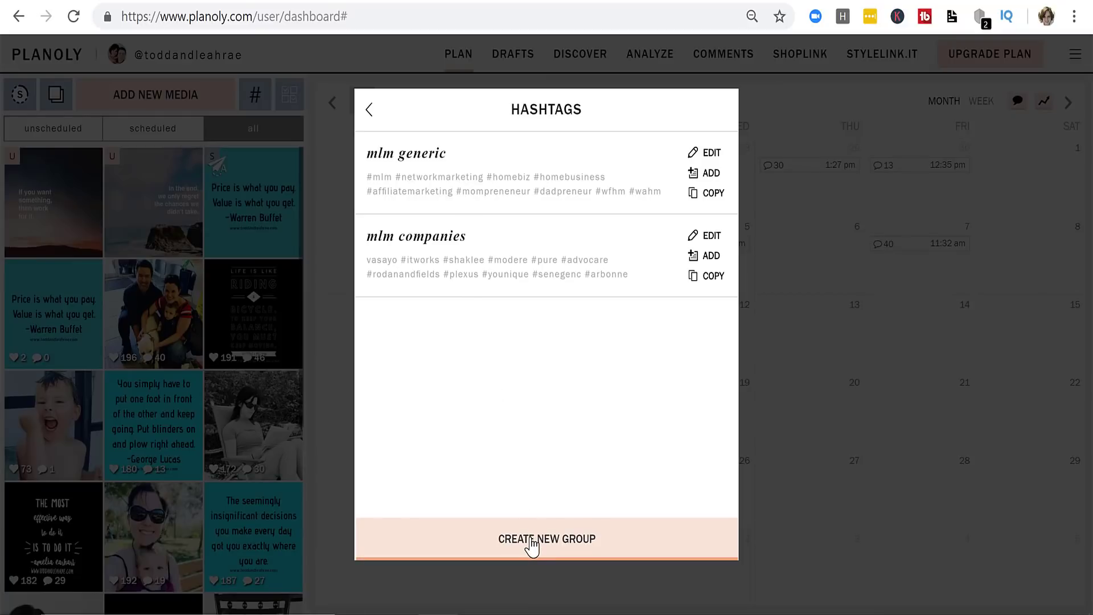
{"action": "left_click", "coordinate": [531, 539]}
{"action": "type", "text": "MondayMovitavti"}
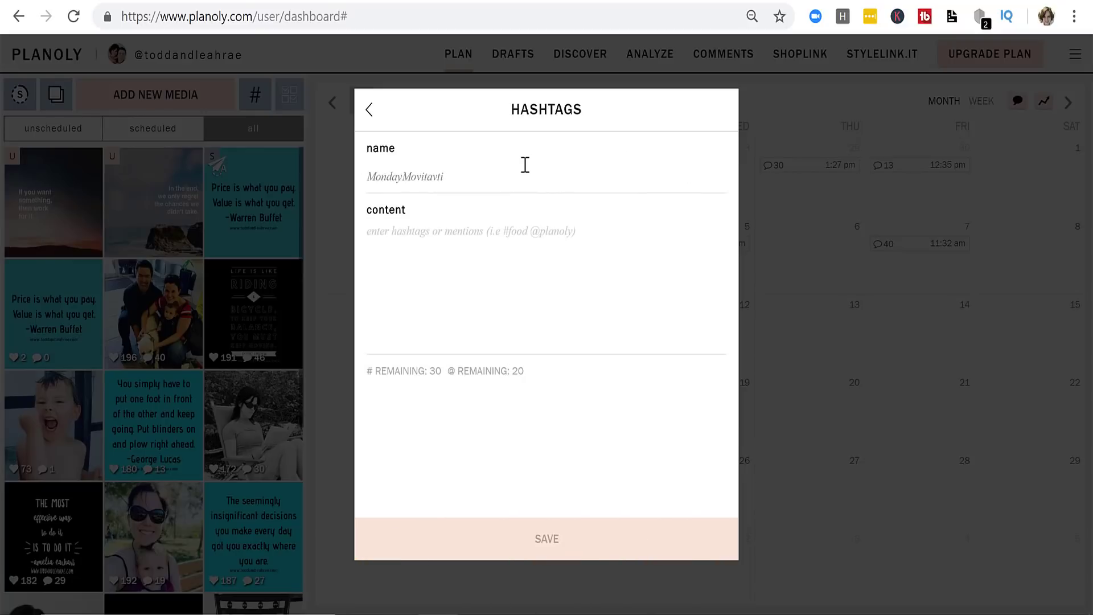
{"action": "left_click", "coordinate": [525, 164]}
{"action": "left_click", "coordinate": [545, 255]}
Fill the group with #mondaymotivation, #dogood and the pasted motivational tags, then save it.
{"action": "type", "text": "#monday"}
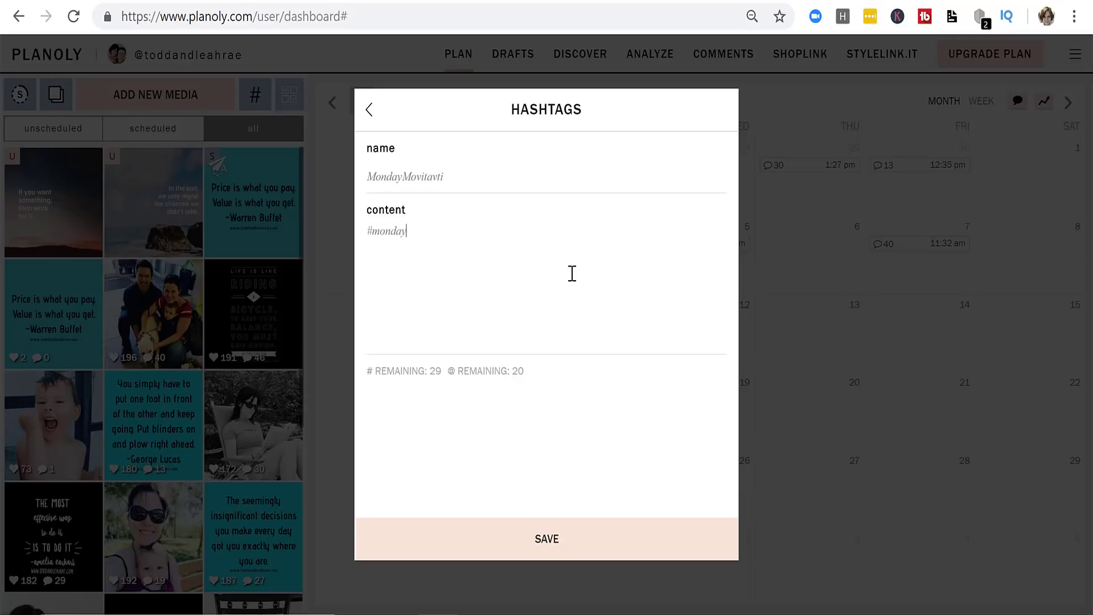
{"action": "type", "text": "mo"}
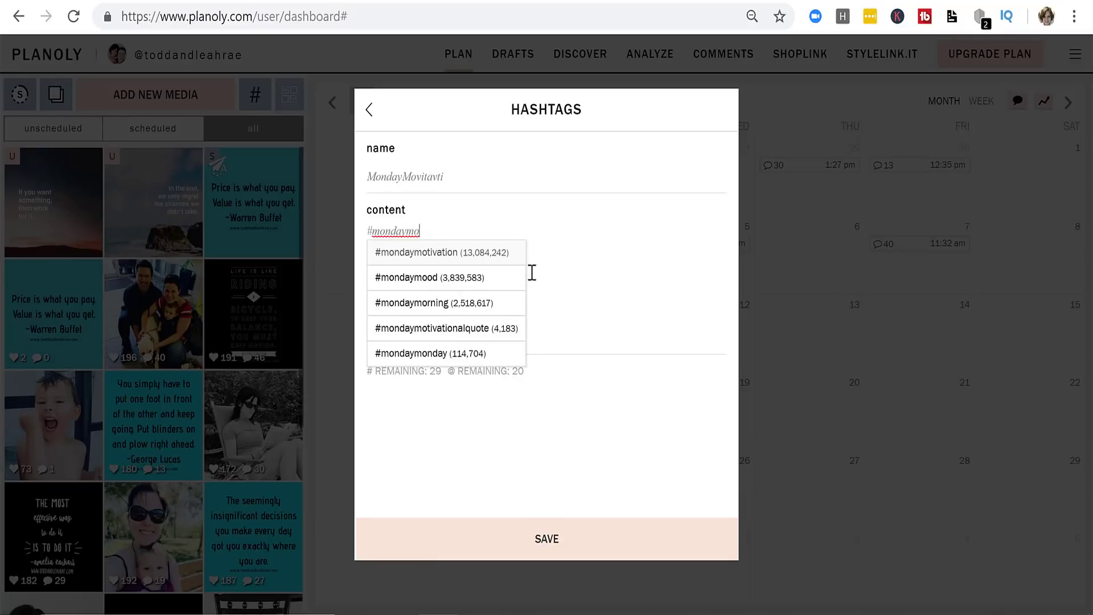
{"action": "key", "text": "Return"}
{"action": "type", "text": "#dogo"}
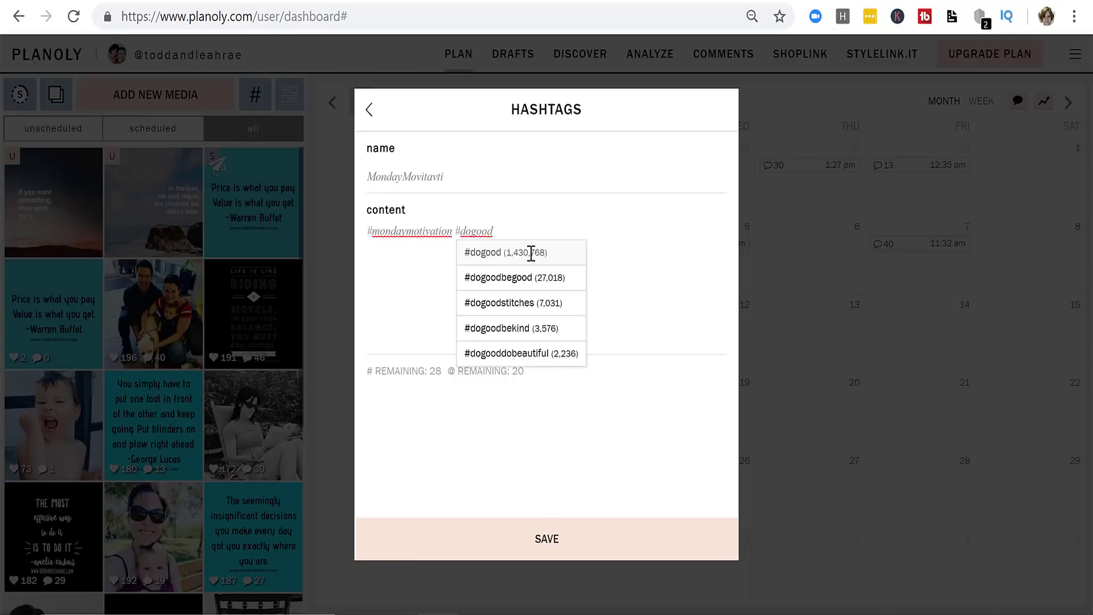
{"action": "type", "text": "od"}
{"action": "left_click", "coordinate": [531, 252]}
{"action": "type", "text": "#keepgrowing #personalgrowth #bemore #starttheweekright #hustle #motivationalquotes #motivate #successquotes #successquote"}
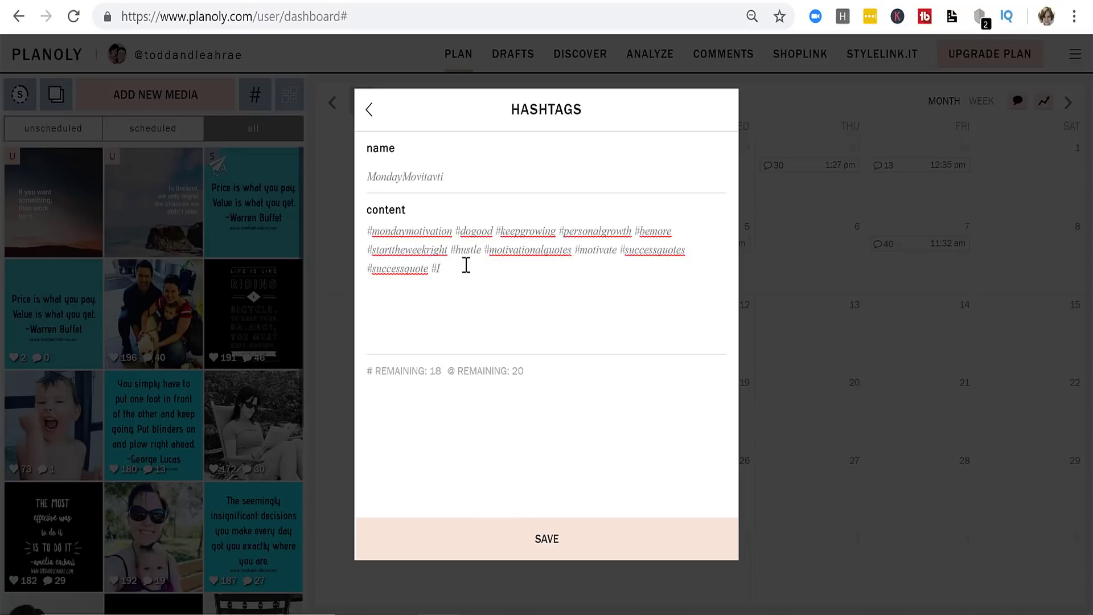
{"action": "type", "text": "#Instag"}
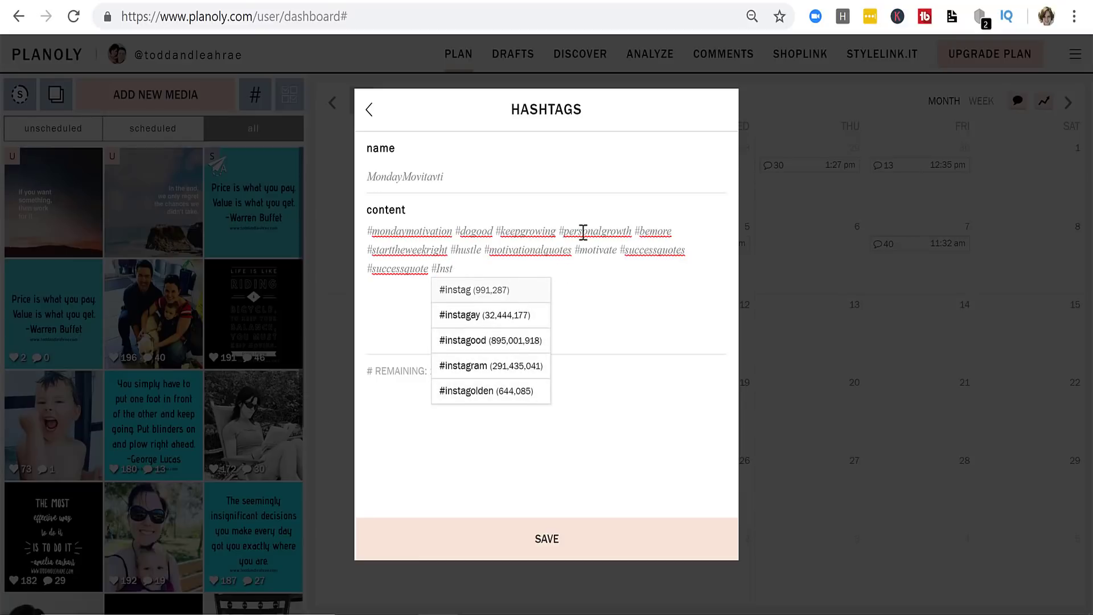
{"action": "key", "text": "BackSpace"}
{"action": "key", "text": "BackSpace"}
{"action": "key", "text": "BackSpace"}
{"action": "key", "text": "BackSpace"}
{"action": "key", "text": "BackSpace"}
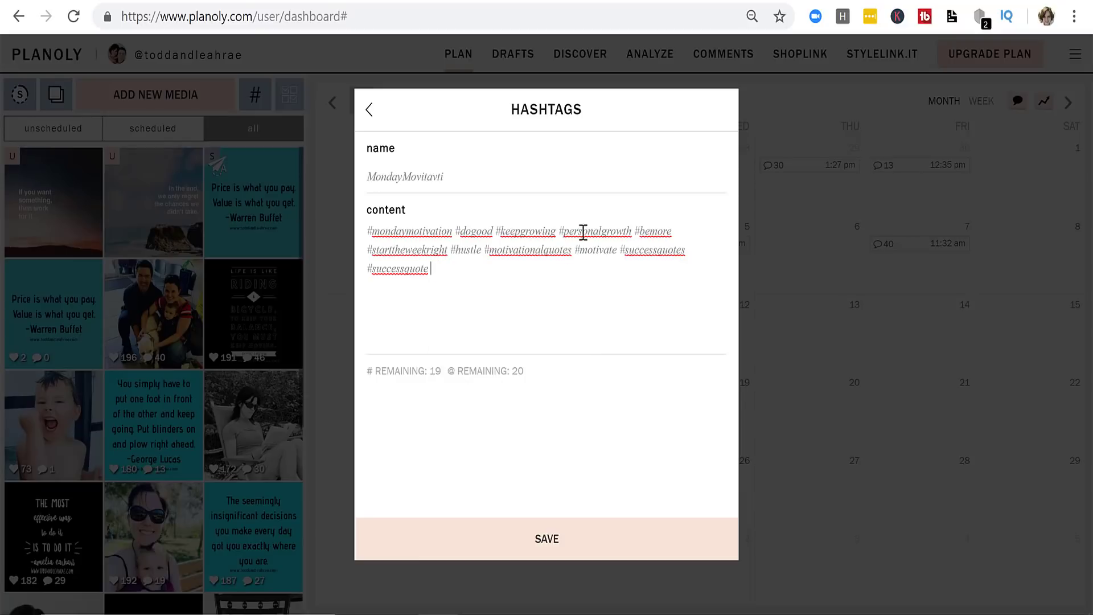
{"action": "left_click", "coordinate": [603, 540]}
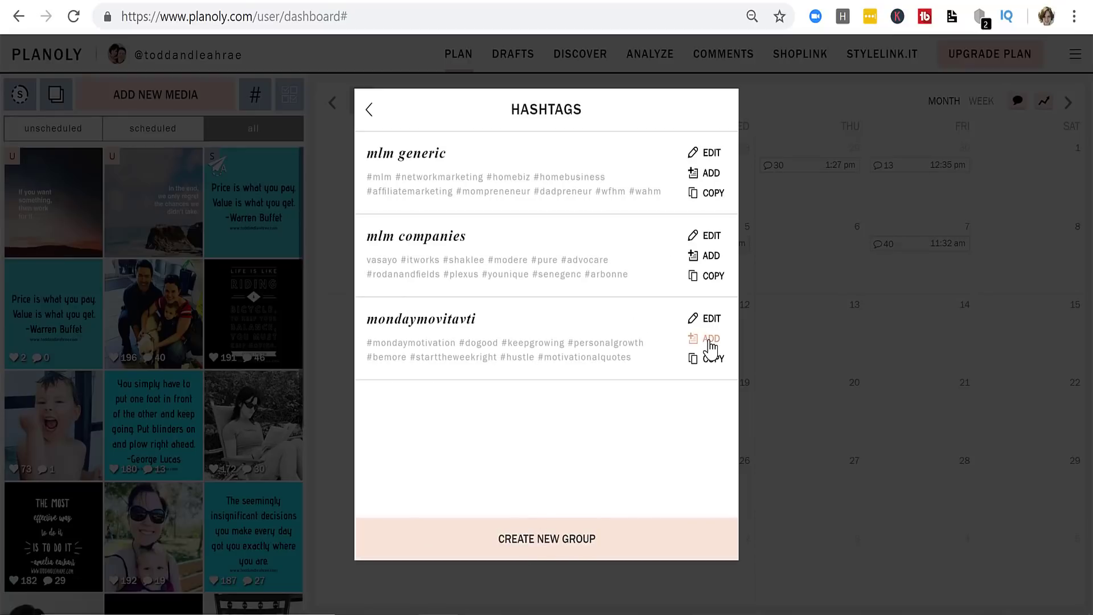
Append the mondaymovitavti hashtags to the Buffett caption on a new line and save the post.
{"action": "left_click", "coordinate": [711, 339]}
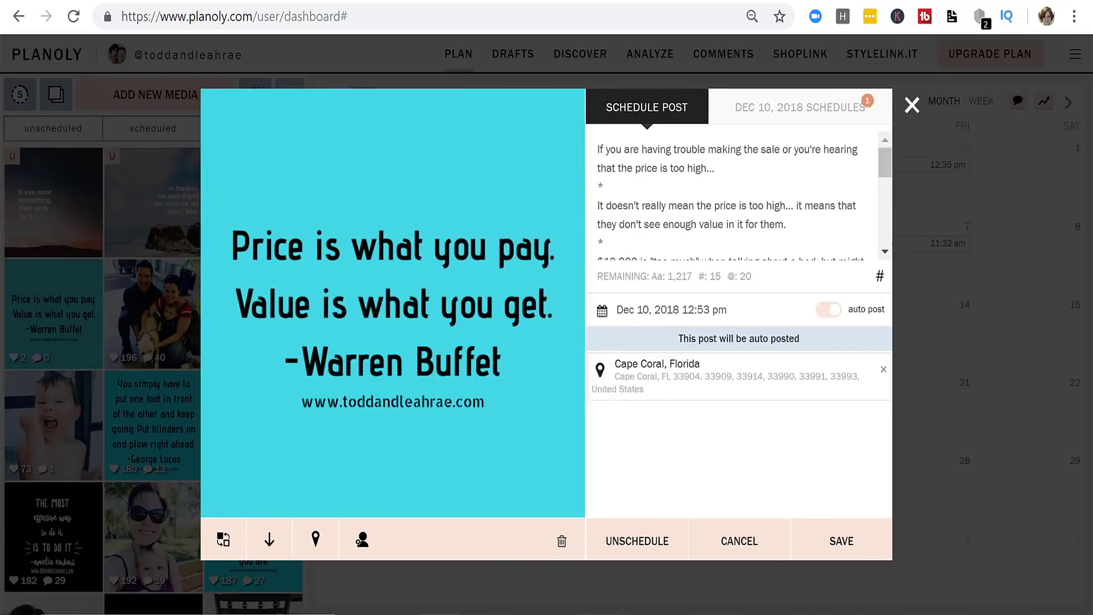
{"action": "scroll", "coordinate": [757, 210], "scroll_direction": "down", "scroll_amount": 5}
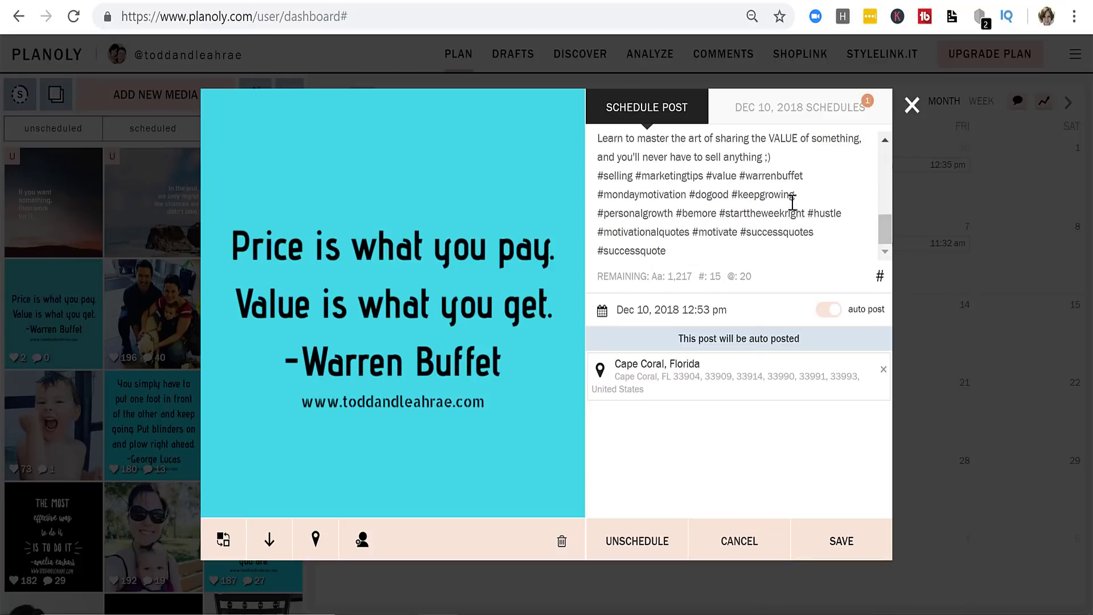
{"action": "left_click", "coordinate": [599, 201]}
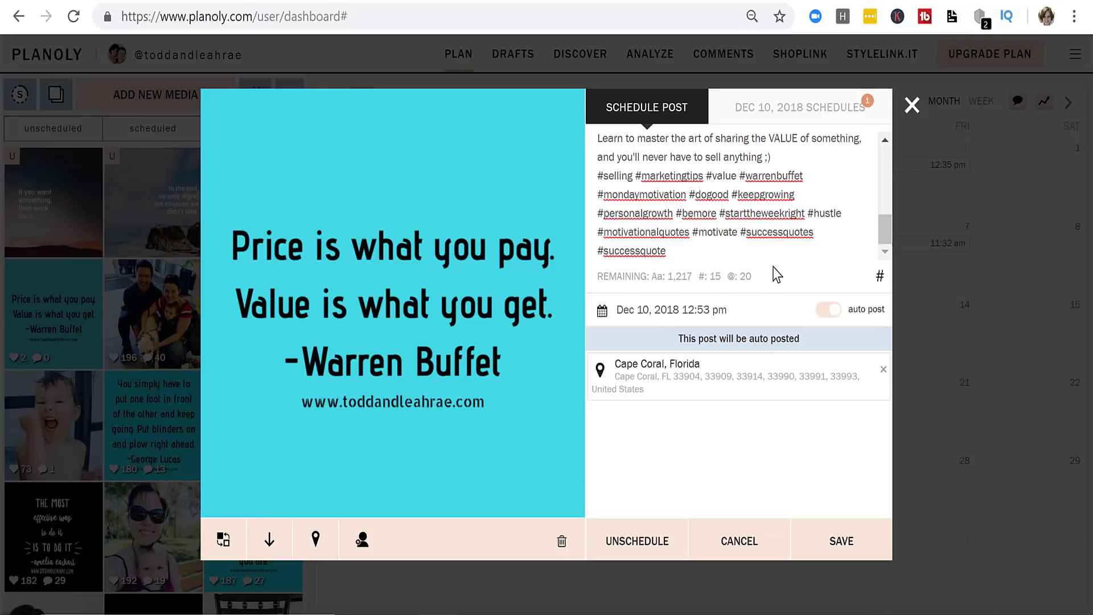
{"action": "key", "text": "Return"}
{"action": "left_click", "coordinate": [774, 263]}
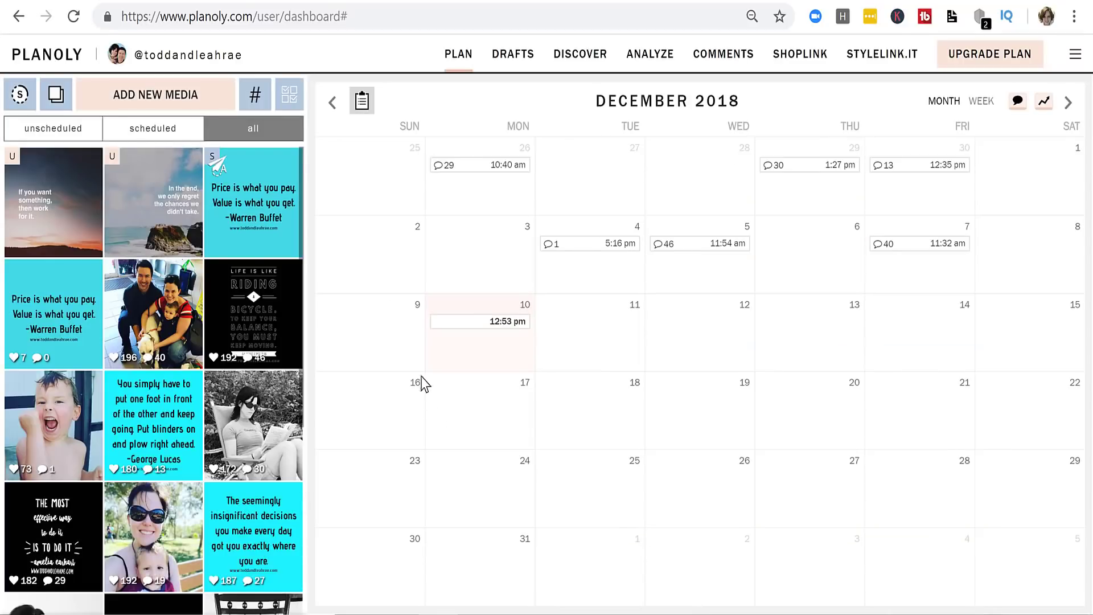
Close the hashtag groups without creating a new group and go to the Drafts page.
{"action": "left_click", "coordinate": [256, 108]}
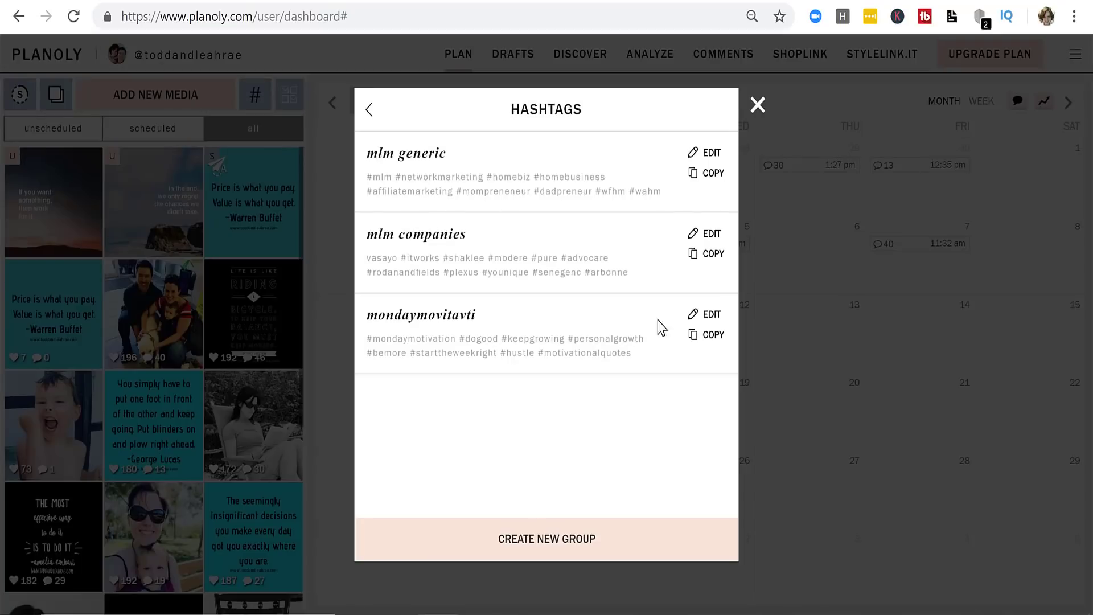
{"action": "left_click", "coordinate": [514, 553]}
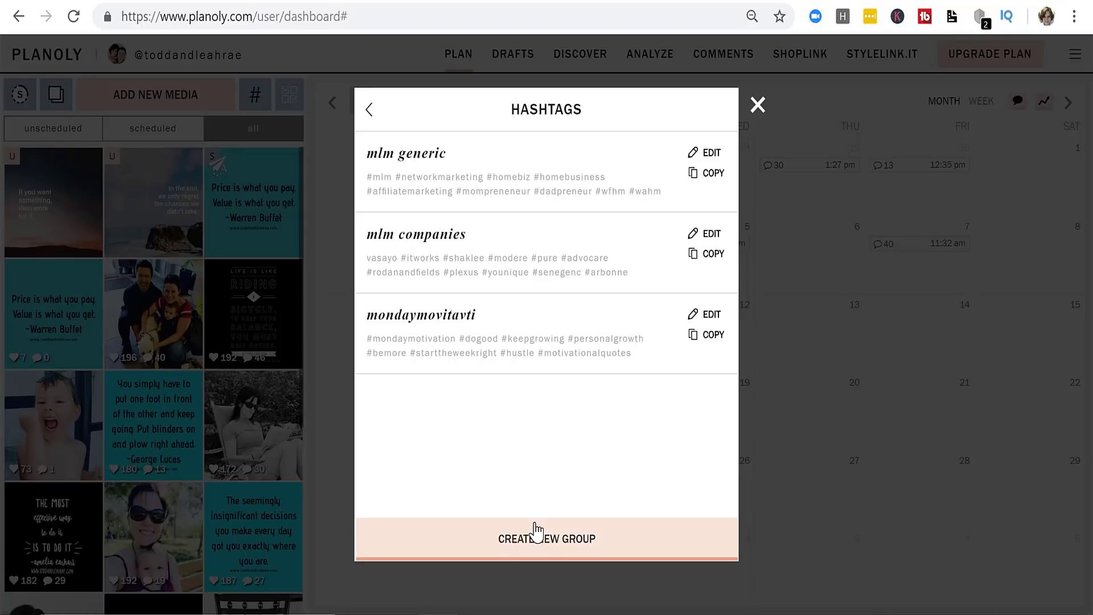
{"action": "left_click", "coordinate": [757, 105]}
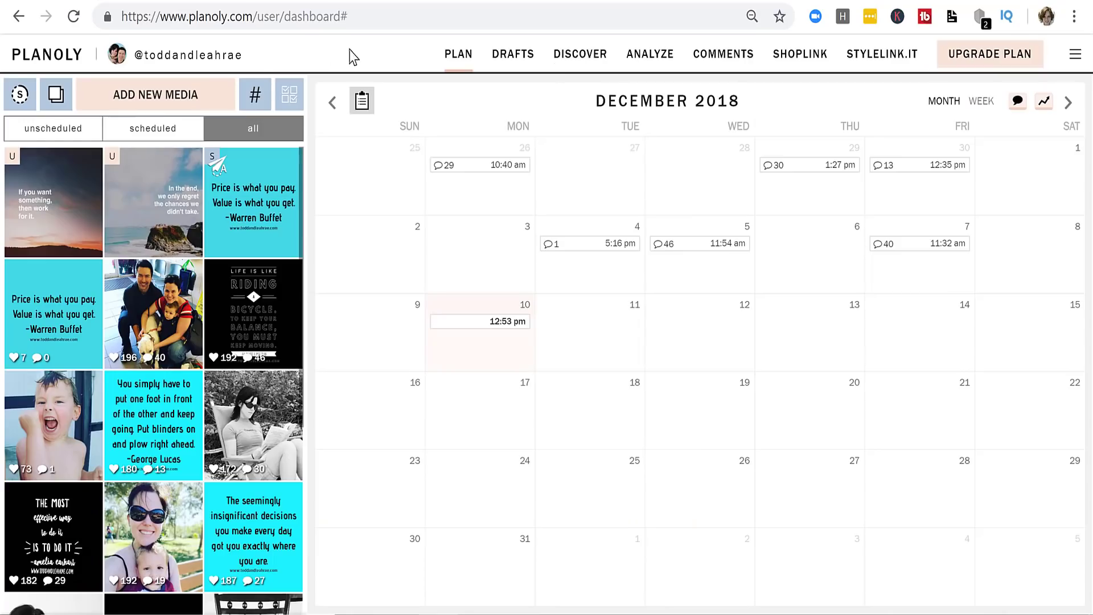
{"action": "left_click", "coordinate": [501, 57]}
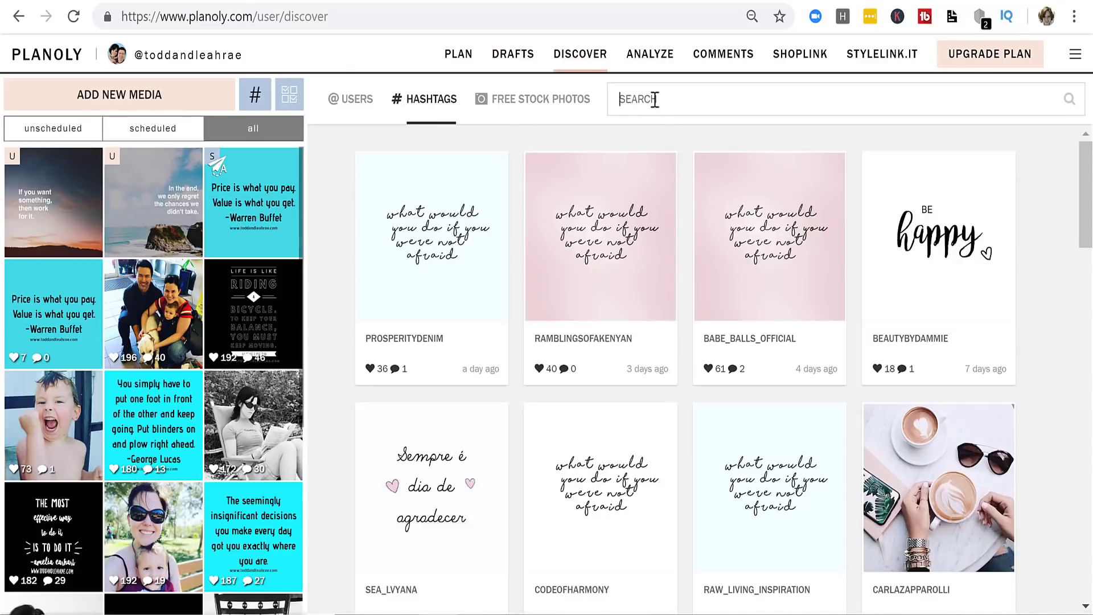
Search Discover for #businessmotivation and pick the localmarketingplus.ca post for regramming.
{"action": "type", "text": "business"}
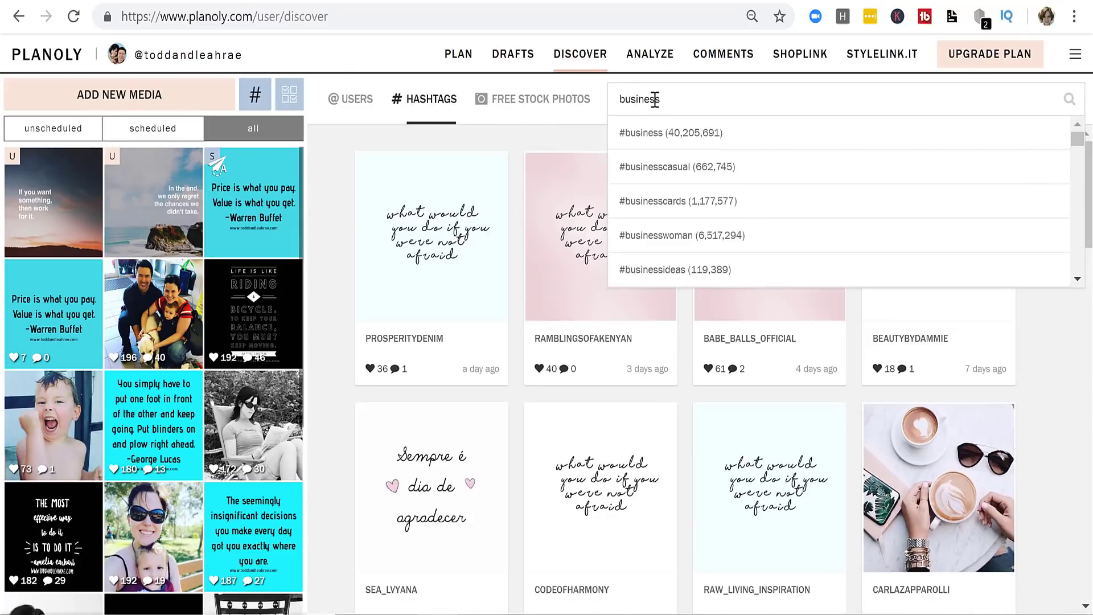
{"action": "type", "text": "m"}
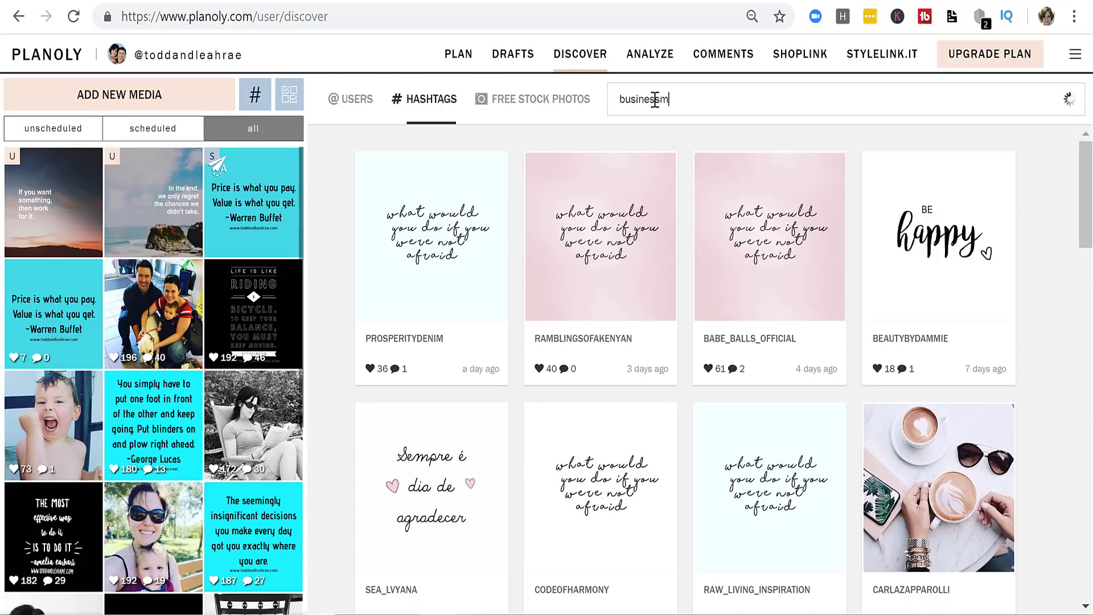
{"action": "type", "text": "otivation"}
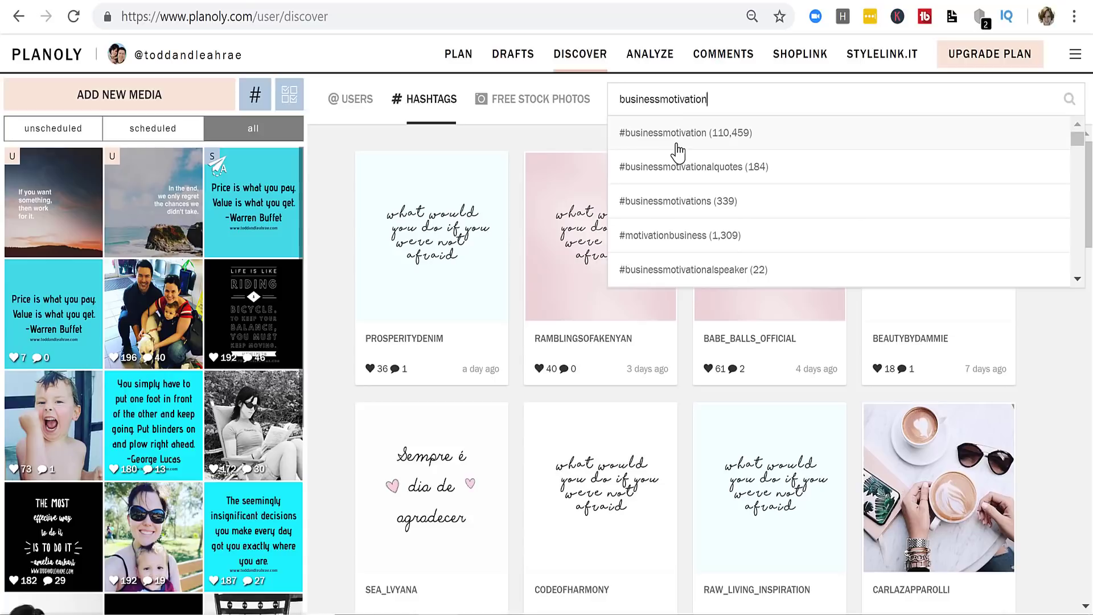
{"action": "left_click", "coordinate": [677, 145]}
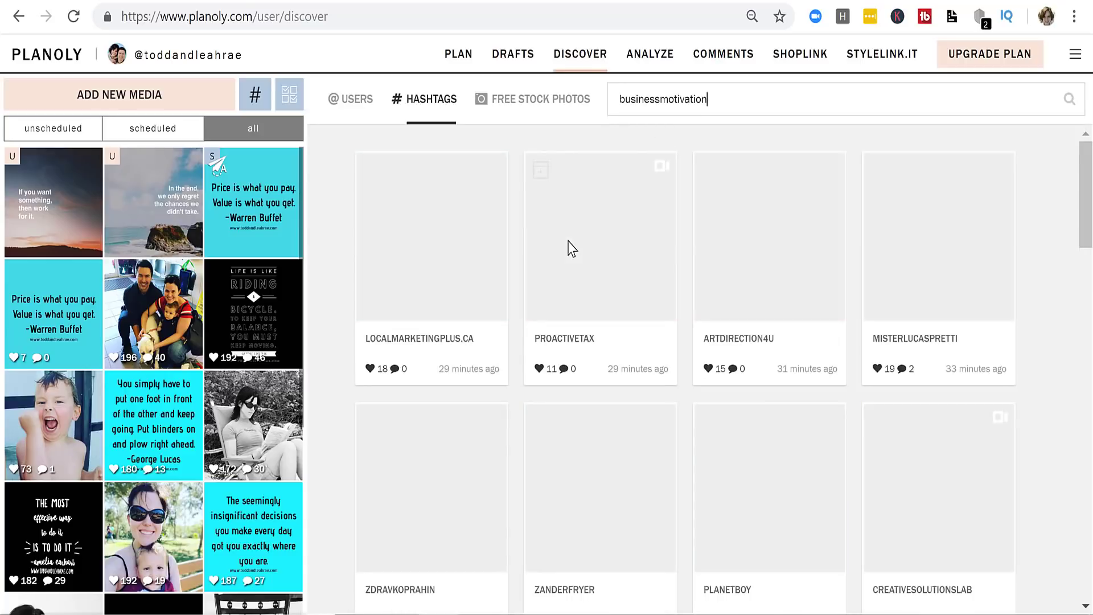
{"action": "scroll", "coordinate": [843, 524], "scroll_direction": "down", "scroll_amount": 7}
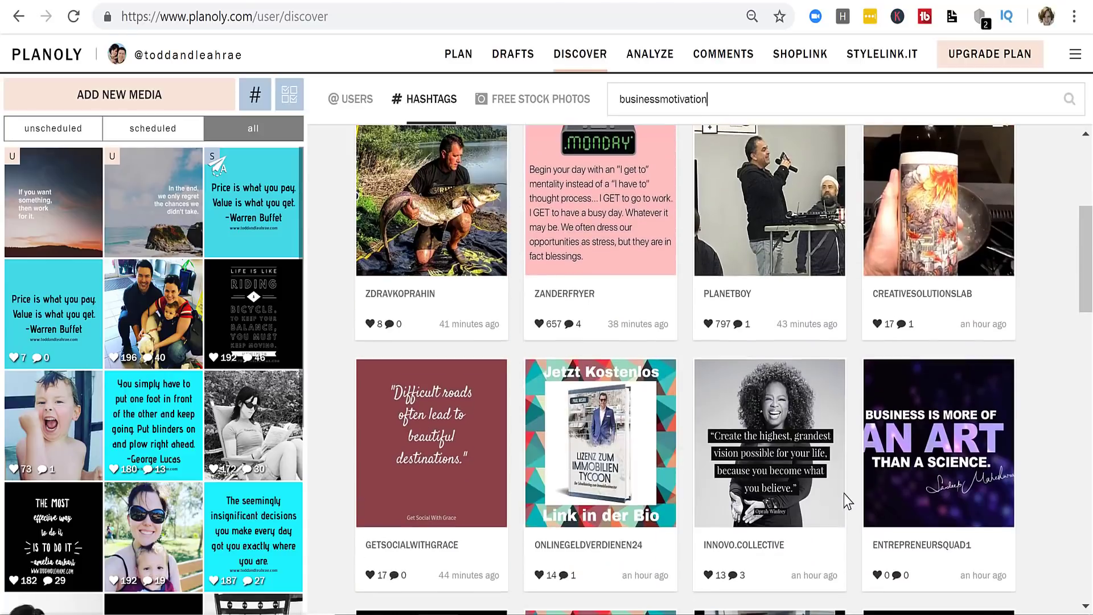
{"action": "scroll", "coordinate": [853, 429], "scroll_direction": "down", "scroll_amount": 4}
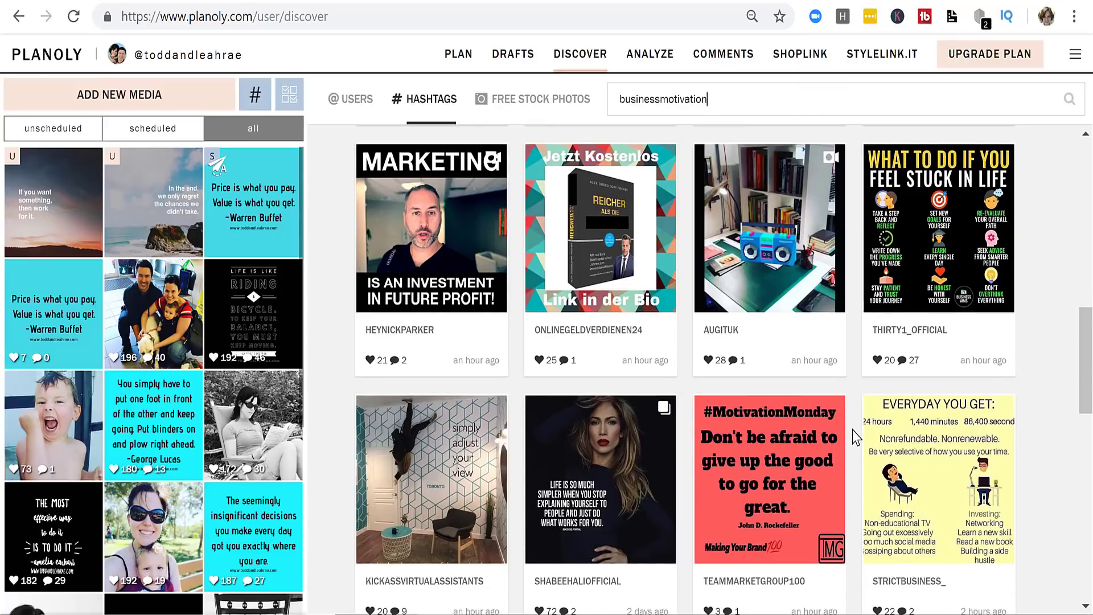
{"action": "scroll", "coordinate": [853, 429], "scroll_direction": "up", "scroll_amount": 11}
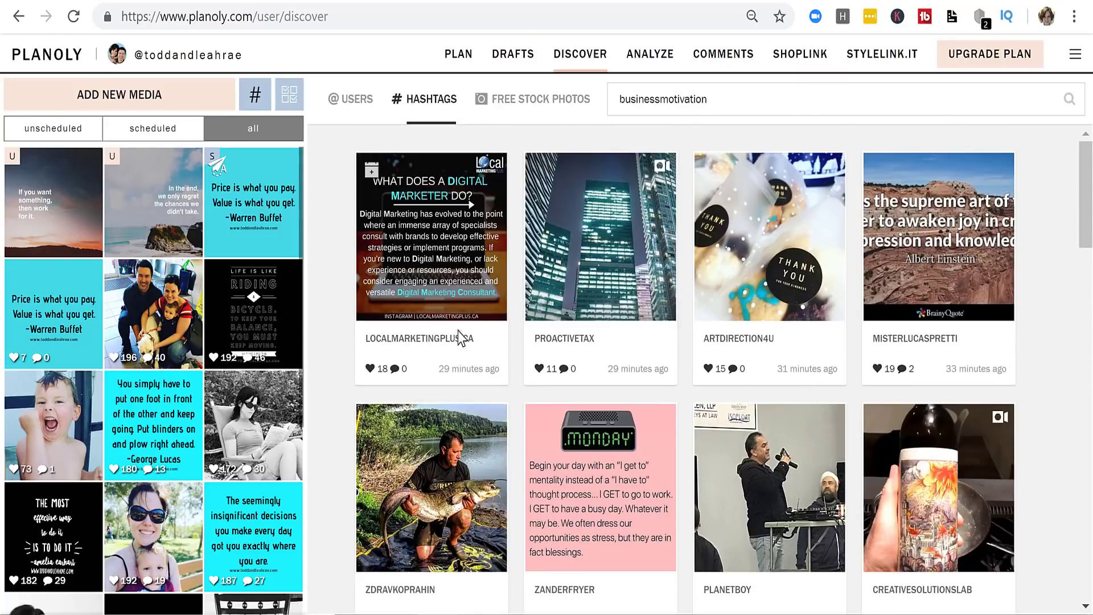
{"action": "left_click", "coordinate": [372, 170]}
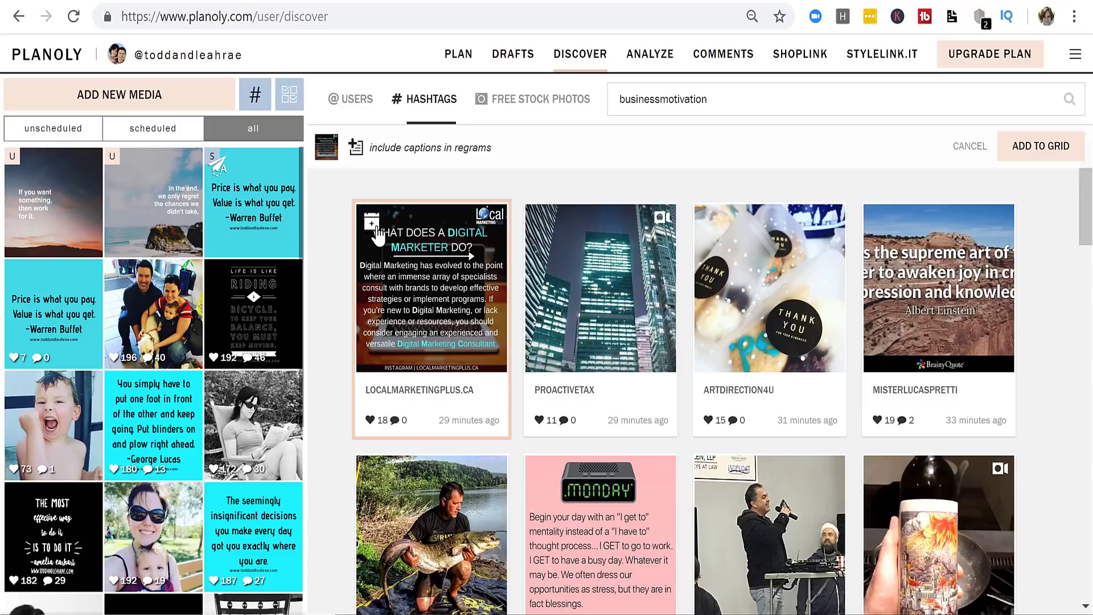
Open the chosen post as a regram and review its caption. Close it unsaved and switch Discover to Users.
{"action": "left_click", "coordinate": [374, 226]}
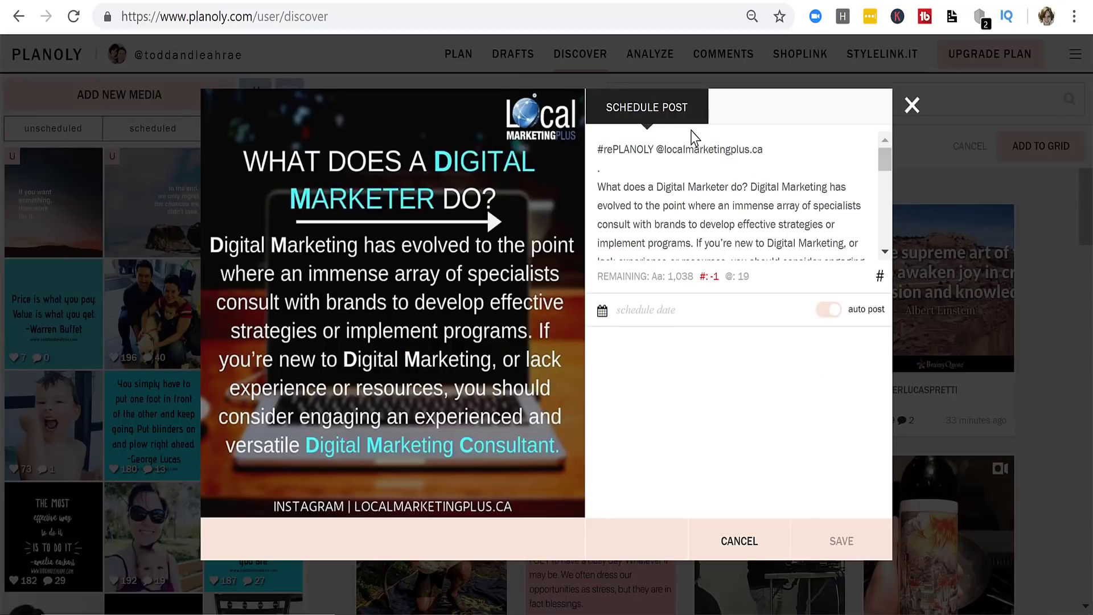
{"action": "left_click_drag", "start_coordinate": [597, 149], "coordinate": [776, 148]}
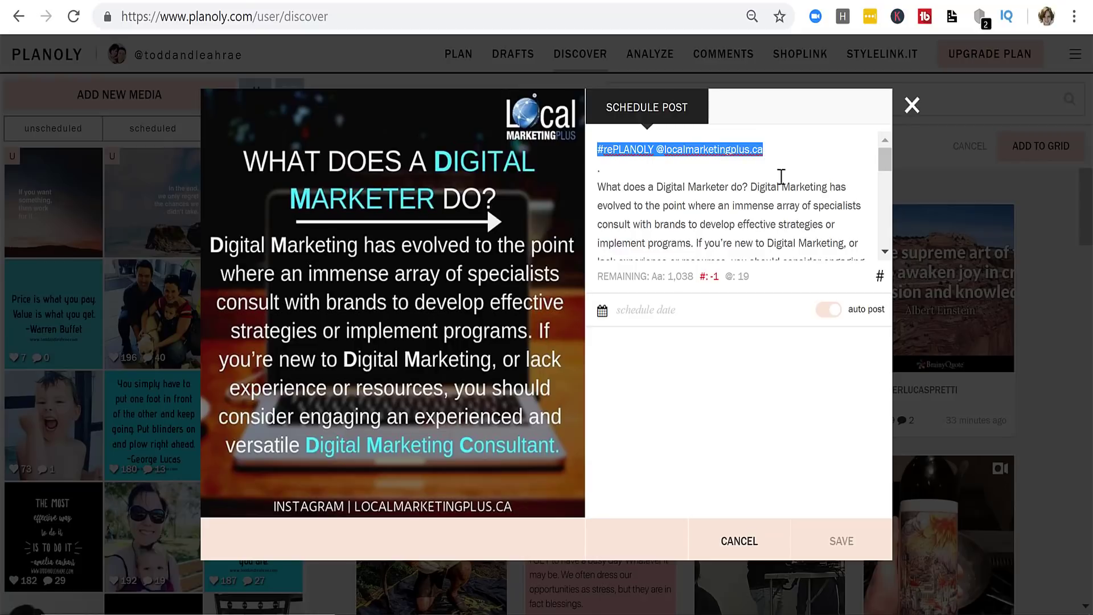
{"action": "scroll", "coordinate": [780, 178], "scroll_direction": "down", "scroll_amount": 5}
{"action": "scroll", "coordinate": [786, 198], "scroll_direction": "down", "scroll_amount": 3}
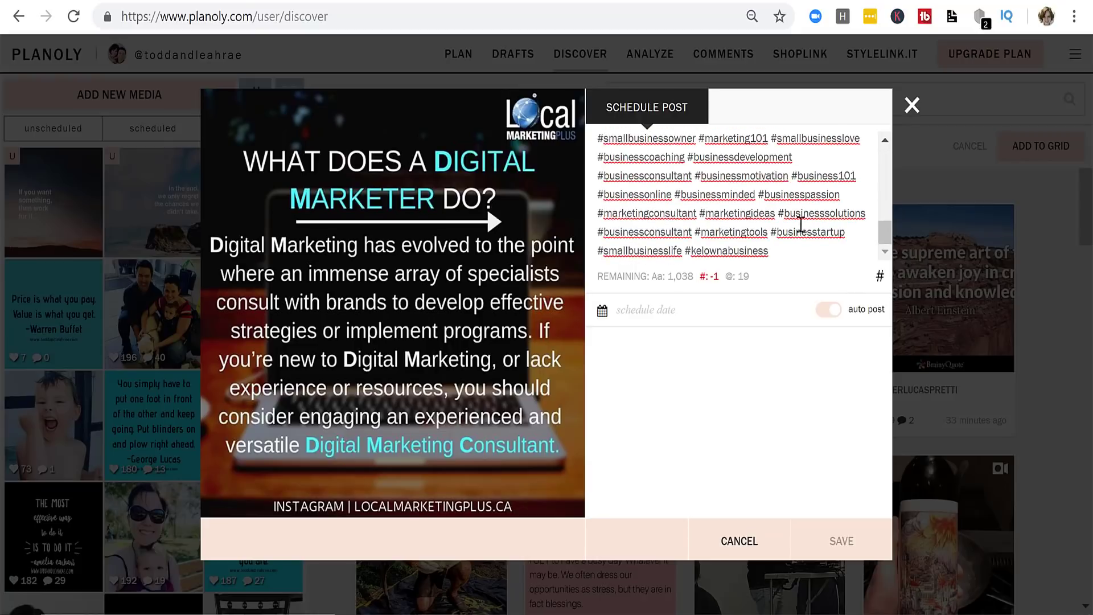
{"action": "scroll", "coordinate": [796, 254], "scroll_direction": "up", "scroll_amount": 8}
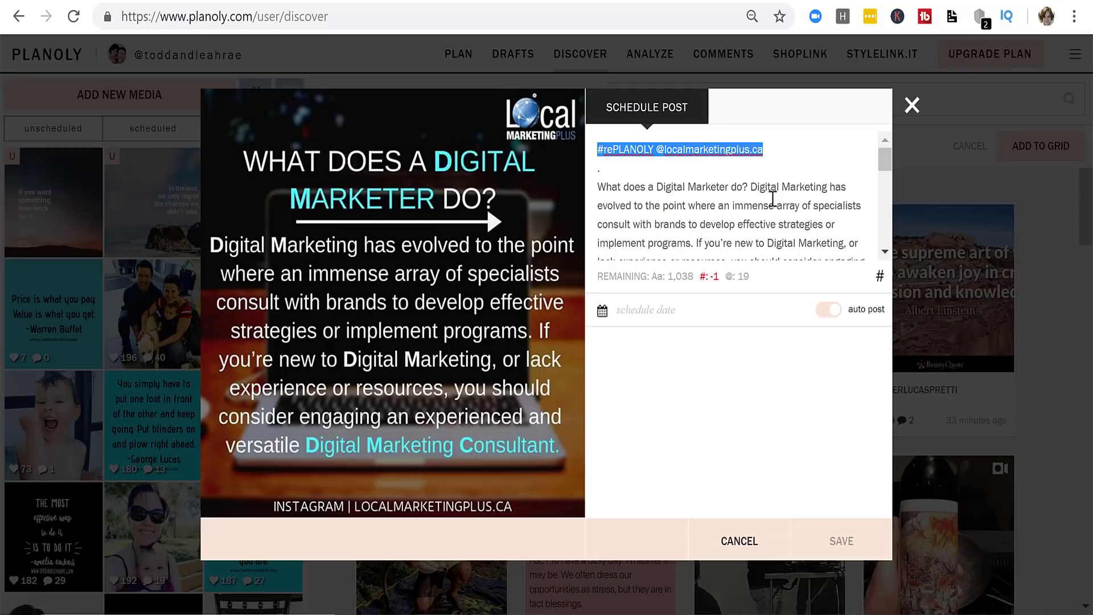
{"action": "scroll", "coordinate": [654, 208], "scroll_direction": "down", "scroll_amount": 3}
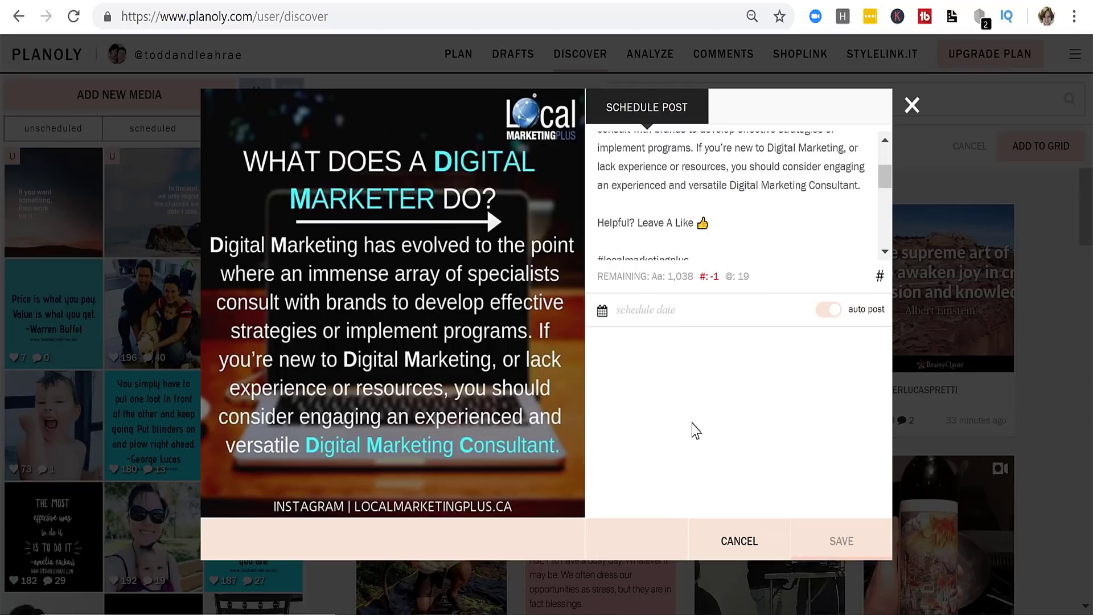
{"action": "left_click", "coordinate": [912, 105]}
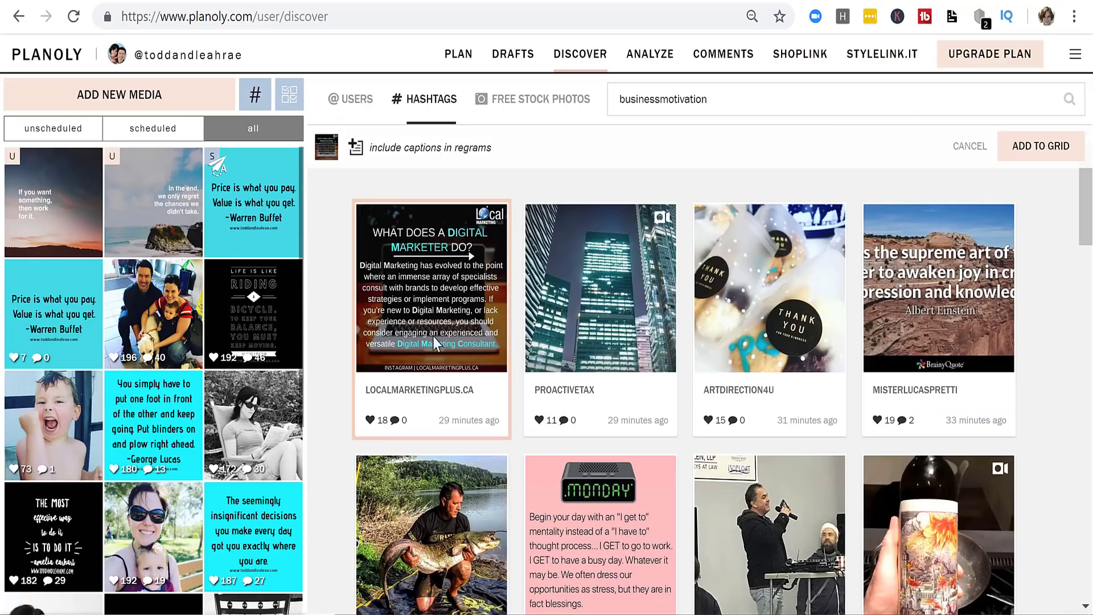
{"action": "left_click", "coordinate": [353, 107]}
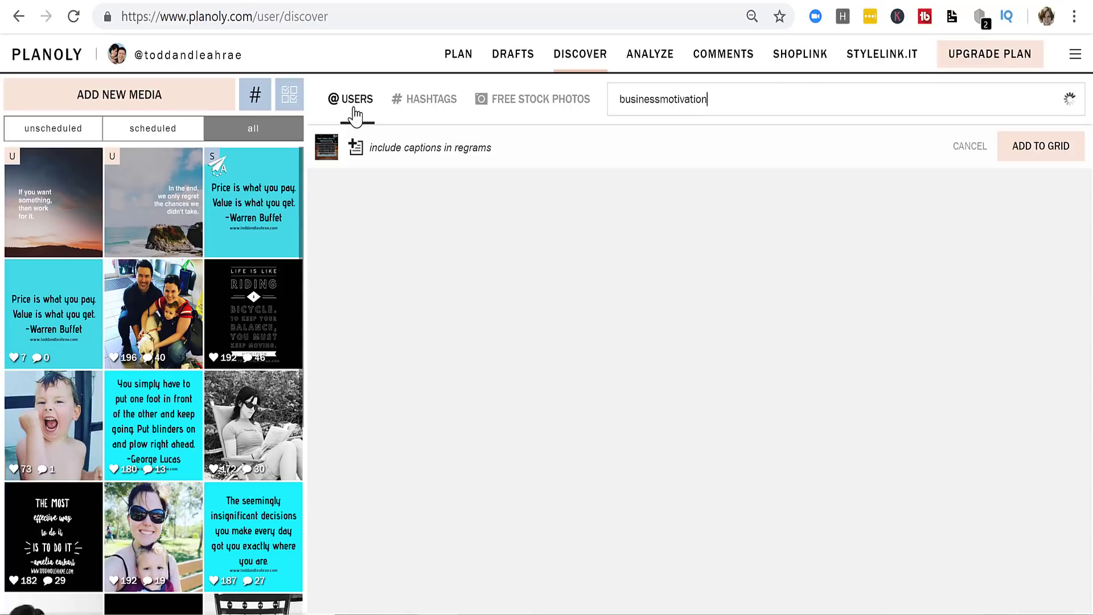
Search Users for a pasted username, then browse Free Stock Photos results for 'beach'.
{"action": "double_click", "coordinate": [608, 114]}
{"action": "type", "text": "amyporterfield"}
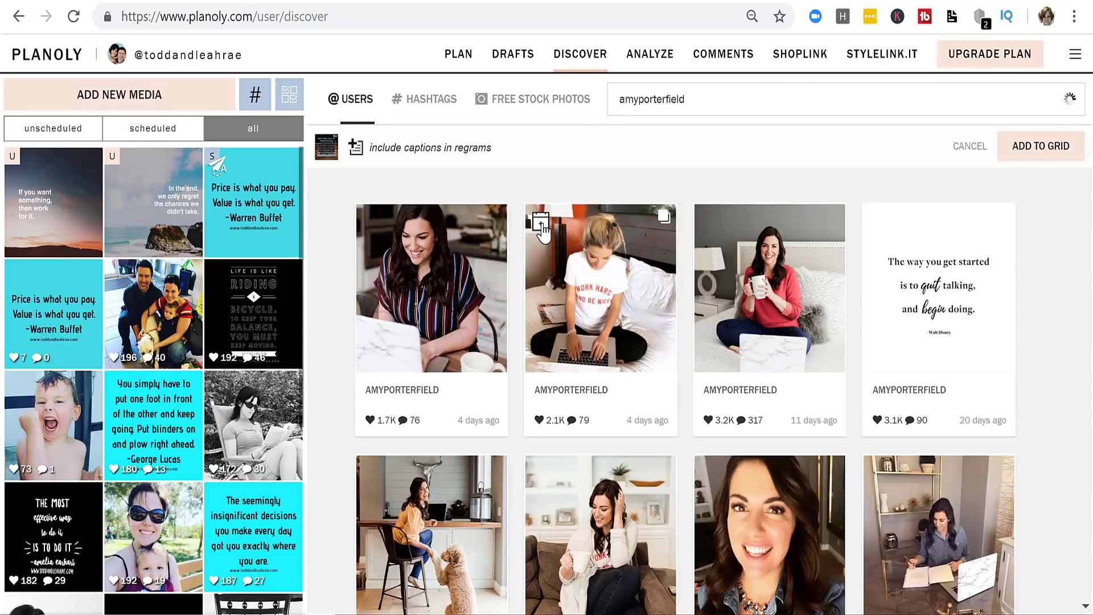
{"action": "left_click", "coordinate": [548, 100]}
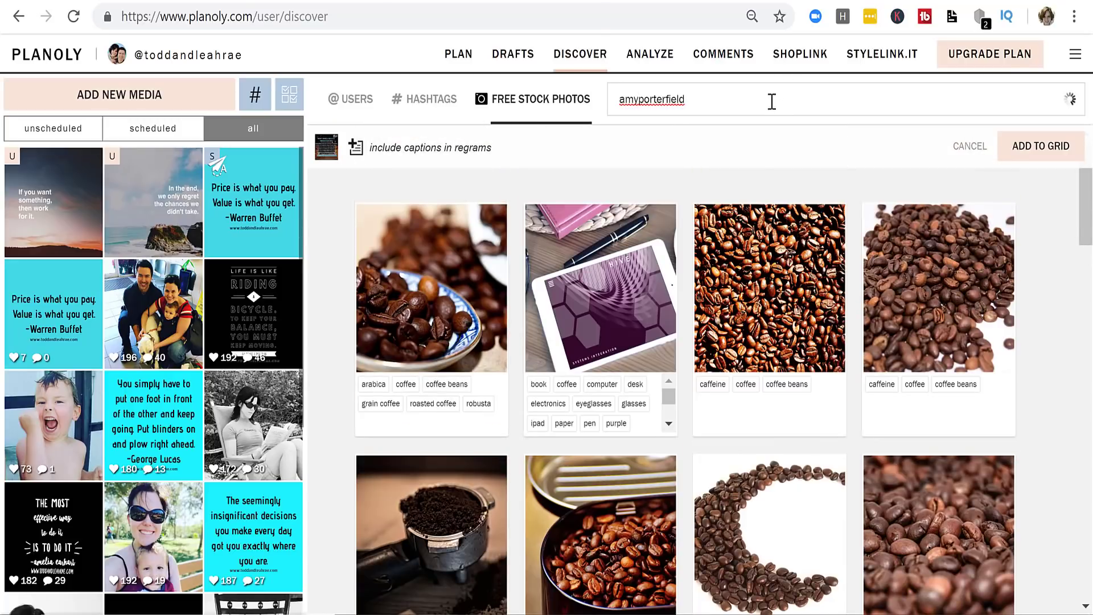
{"action": "left_click_drag", "start_coordinate": [771, 101], "coordinate": [562, 138]}
{"action": "type", "text": "beach"}
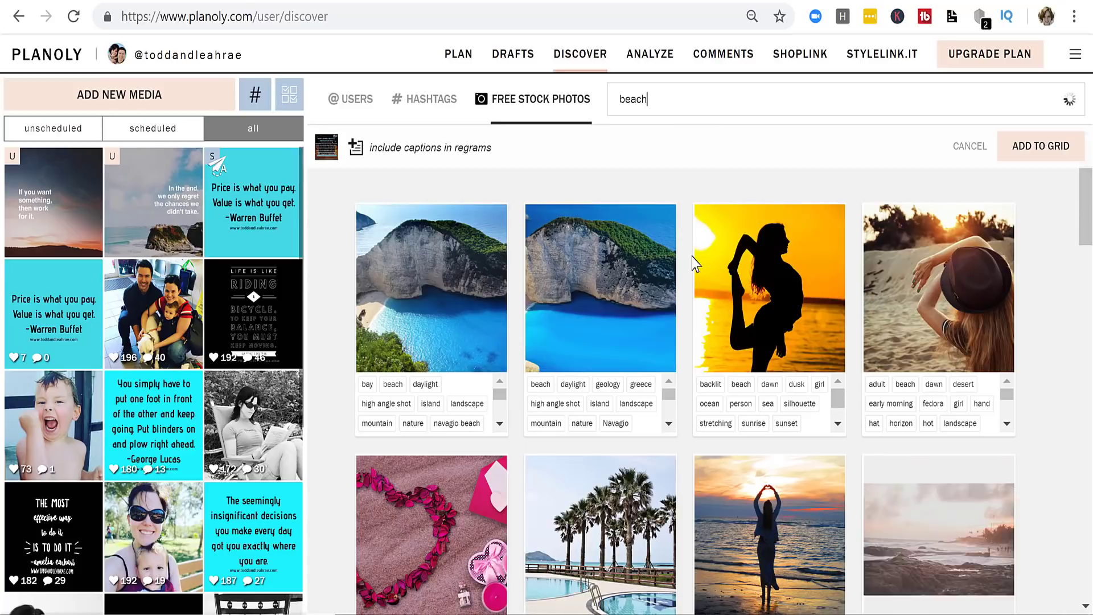
{"action": "scroll", "coordinate": [776, 454], "scroll_direction": "down", "scroll_amount": 5}
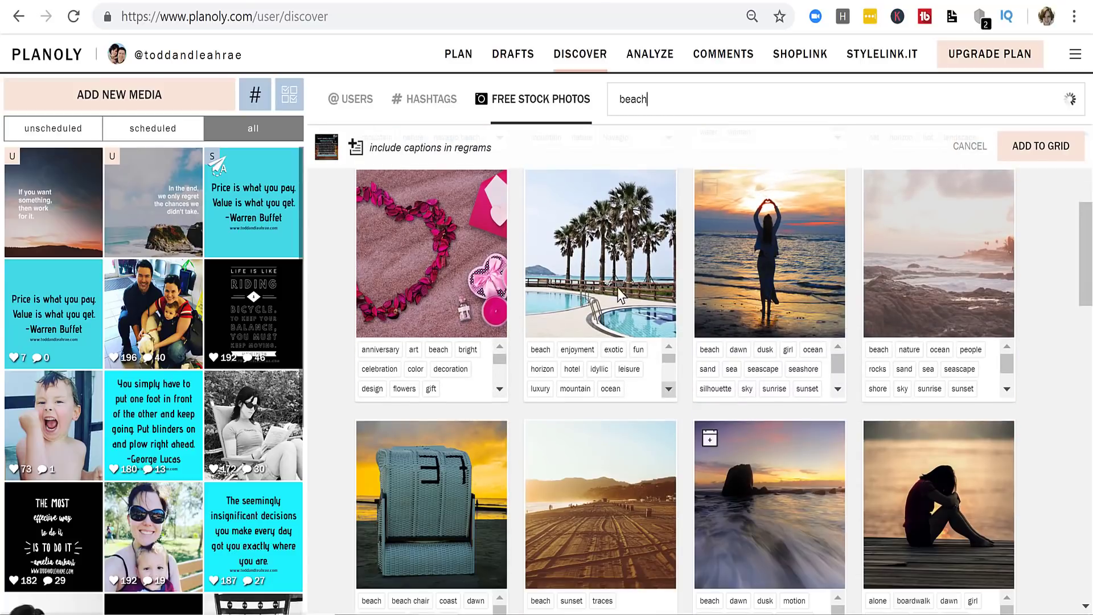
{"action": "scroll", "coordinate": [591, 281], "scroll_direction": "up", "scroll_amount": 3}
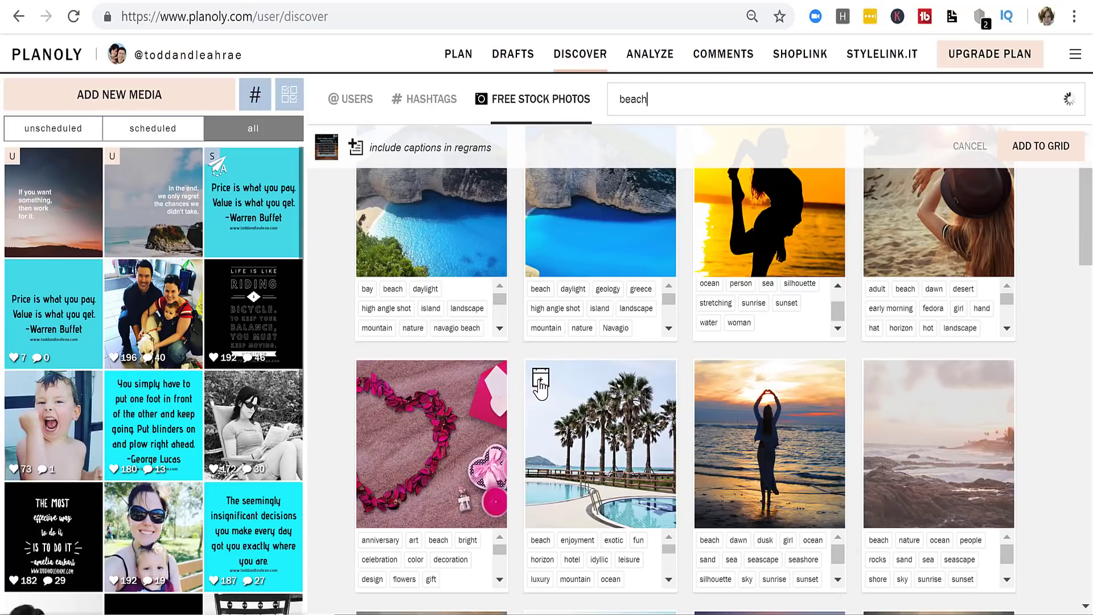
{"action": "scroll", "coordinate": [581, 256], "scroll_direction": "up", "scroll_amount": 1}
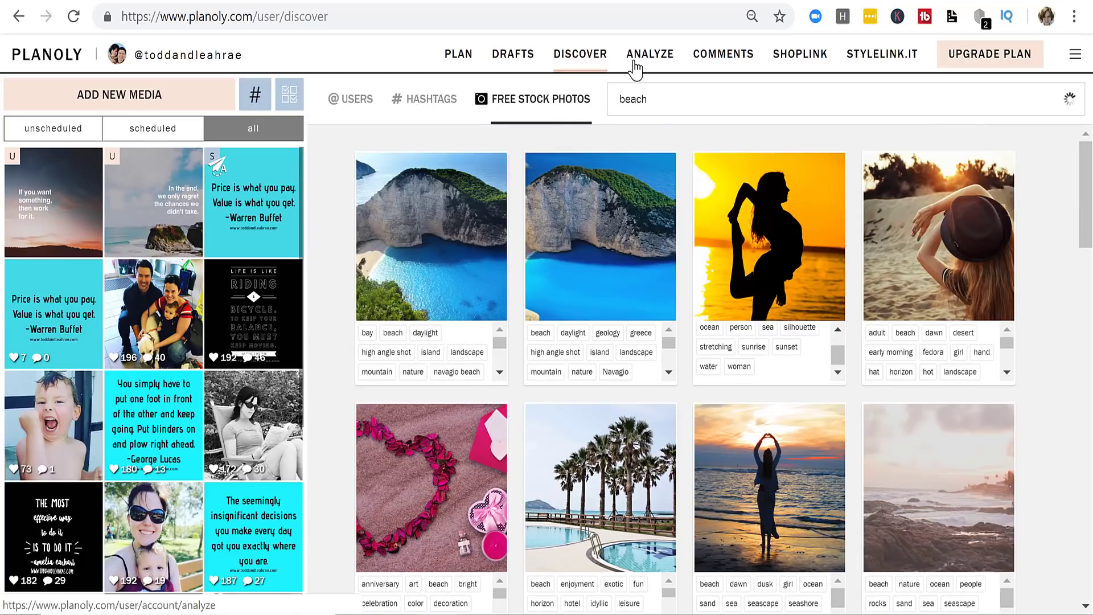
Show the past month's Analyze stats: 32,564 followers and the top 10 liked and commented posts.
{"action": "left_click", "coordinate": [636, 69]}
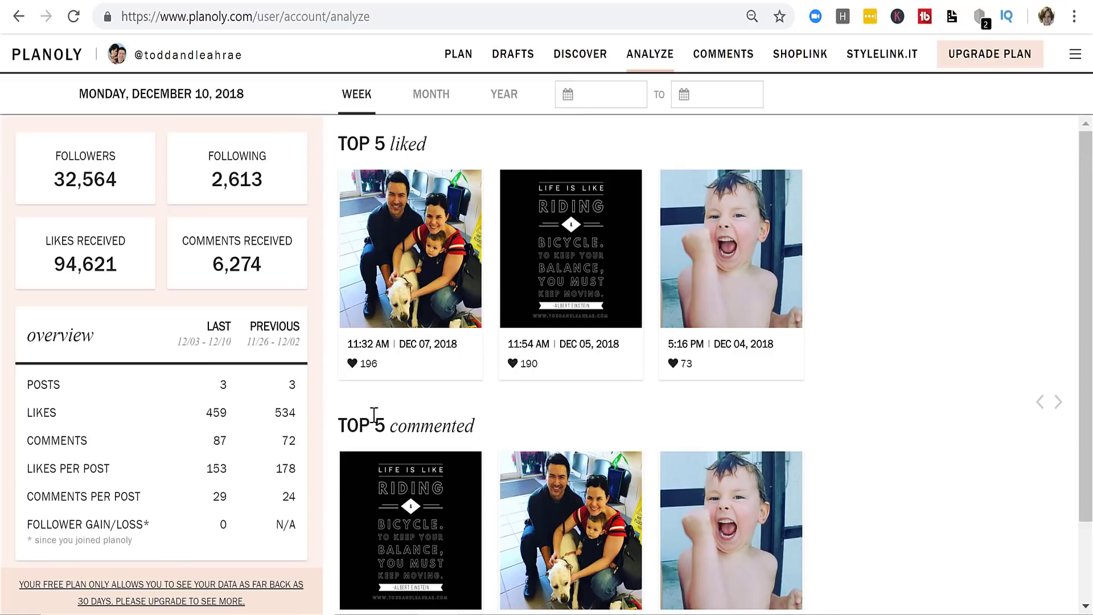
{"action": "scroll", "coordinate": [522, 416], "scroll_direction": "down", "scroll_amount": 1}
{"action": "scroll", "coordinate": [522, 412], "scroll_direction": "down", "scroll_amount": 1}
{"action": "scroll", "coordinate": [473, 251], "scroll_direction": "up", "scroll_amount": 2}
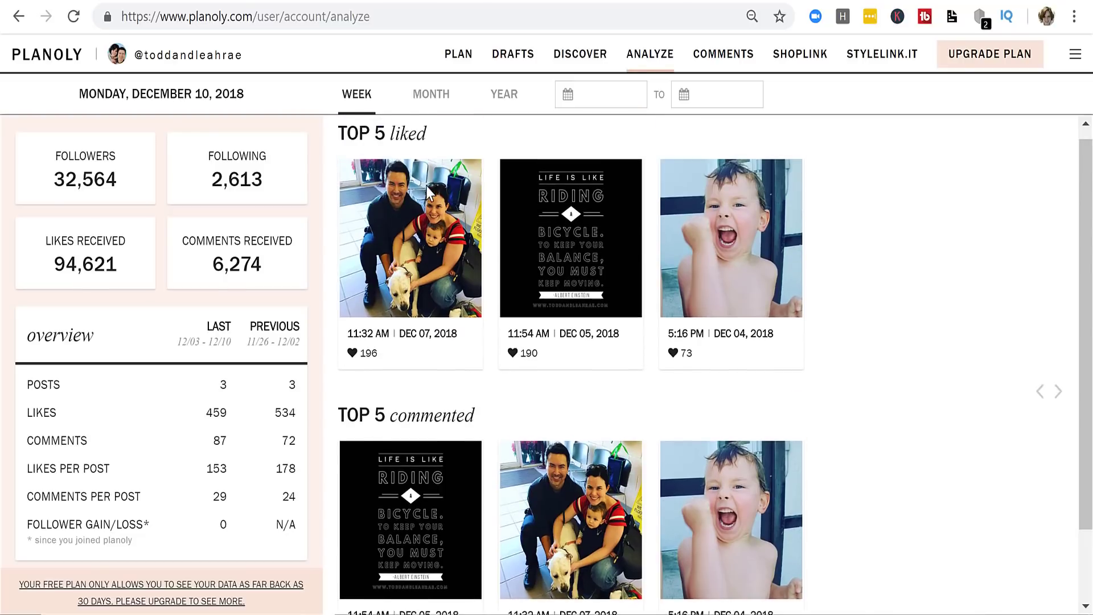
{"action": "left_click", "coordinate": [421, 91]}
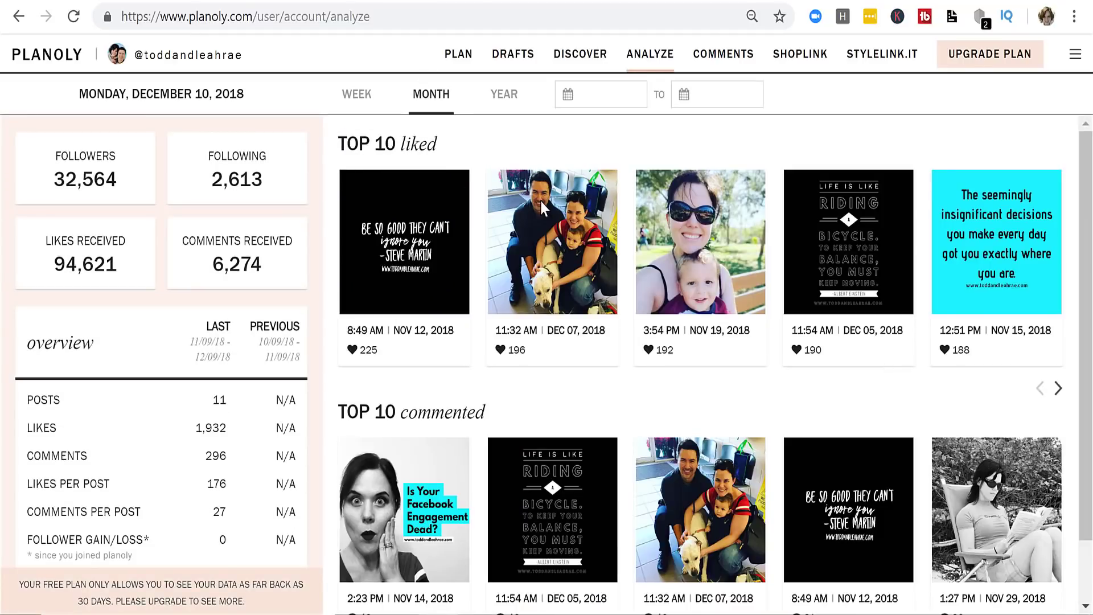
{"action": "scroll", "coordinate": [437, 424], "scroll_direction": "down", "scroll_amount": 1}
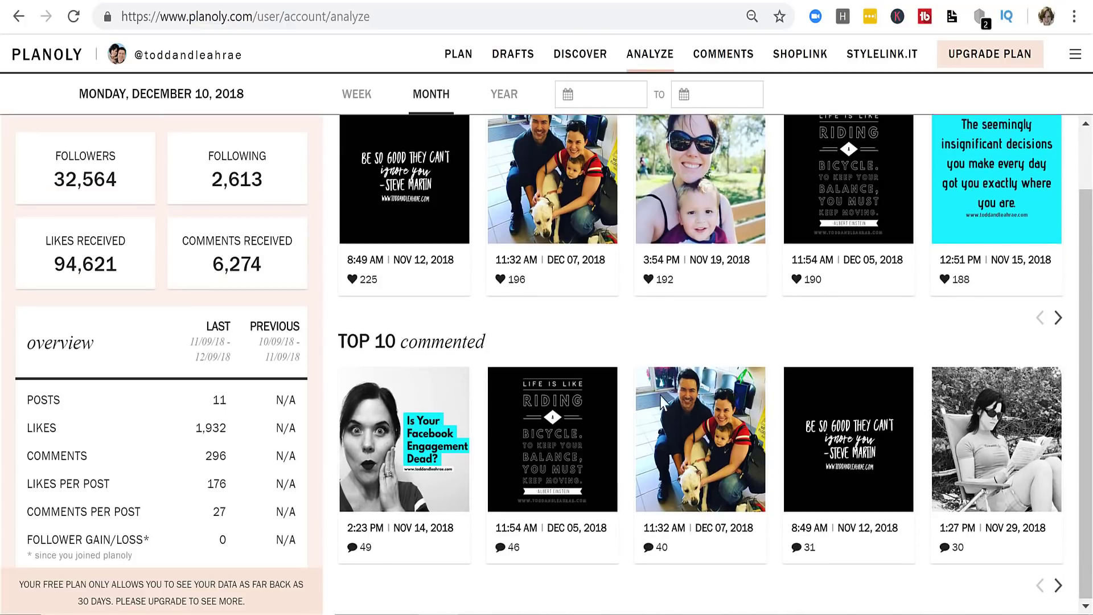
{"action": "scroll", "coordinate": [655, 342], "scroll_direction": "up", "scroll_amount": 1}
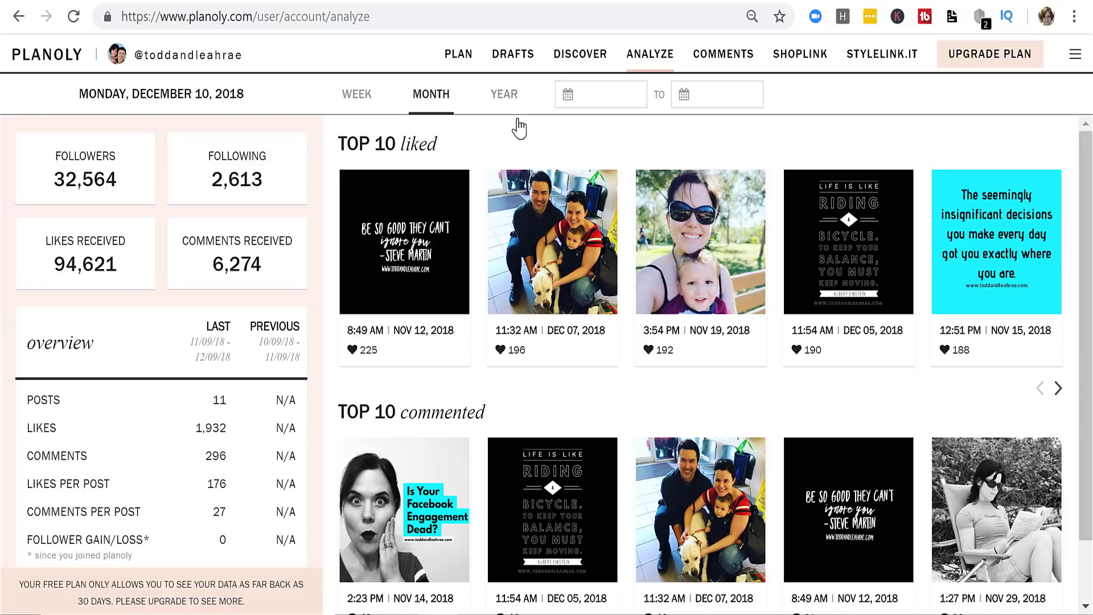
{"action": "left_click", "coordinate": [594, 94]}
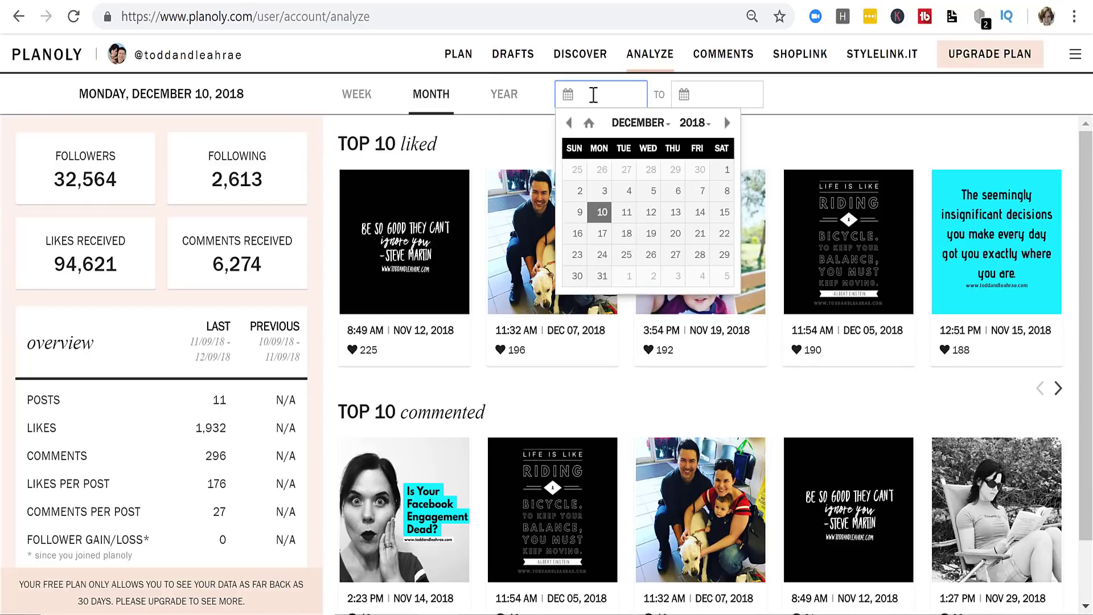
{"action": "left_click", "coordinate": [819, 109]}
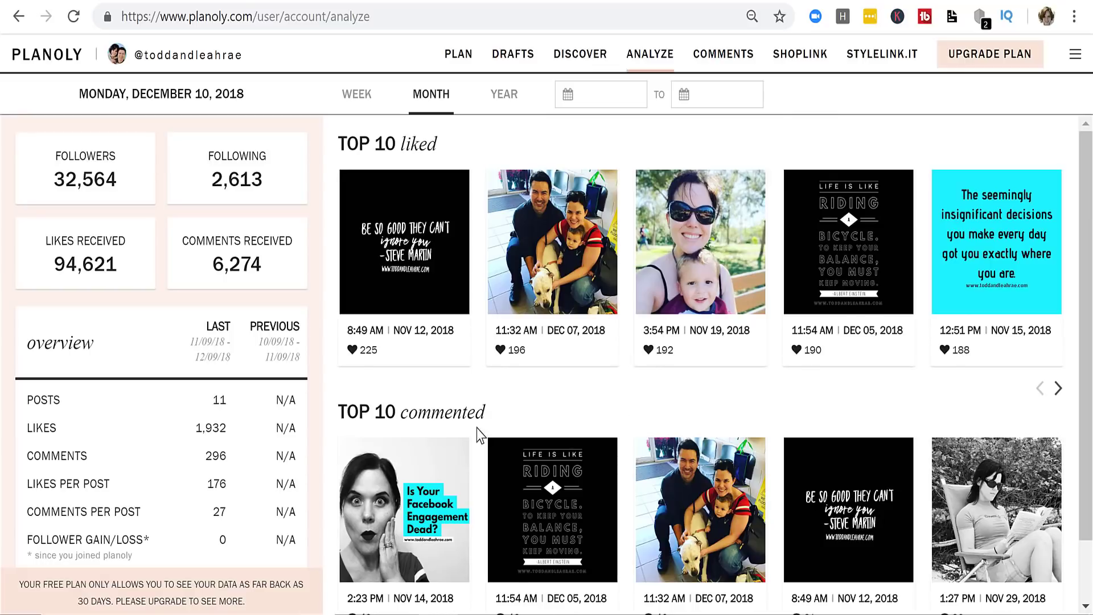
{"action": "scroll", "coordinate": [476, 434], "scroll_direction": "down", "scroll_amount": 1}
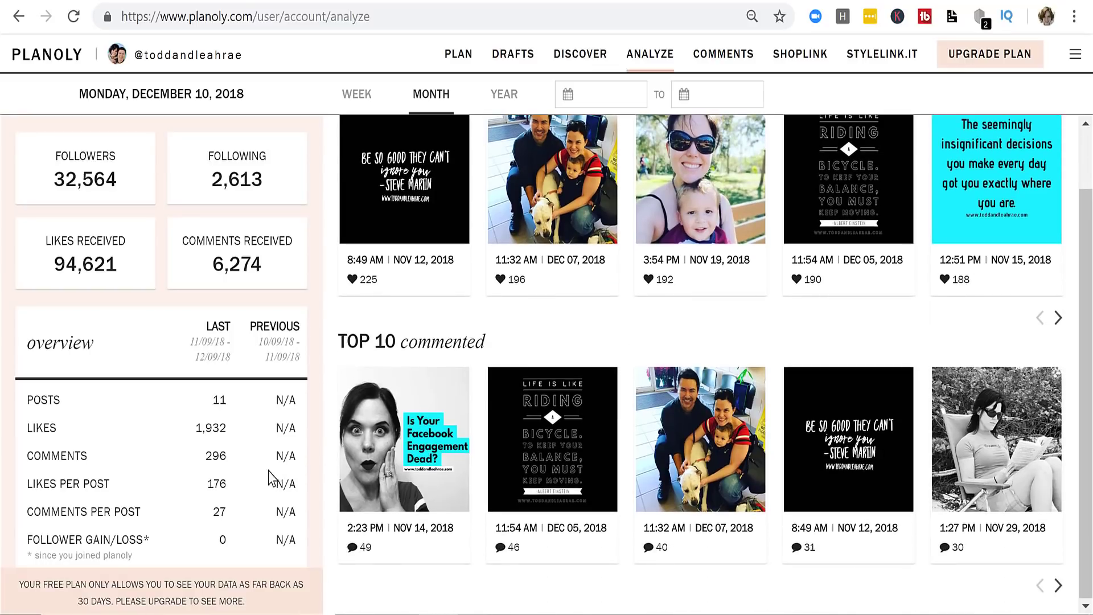
Open the DEC 07 post's 40 comments and start a reply to one commenter.
{"action": "left_click", "coordinate": [716, 61]}
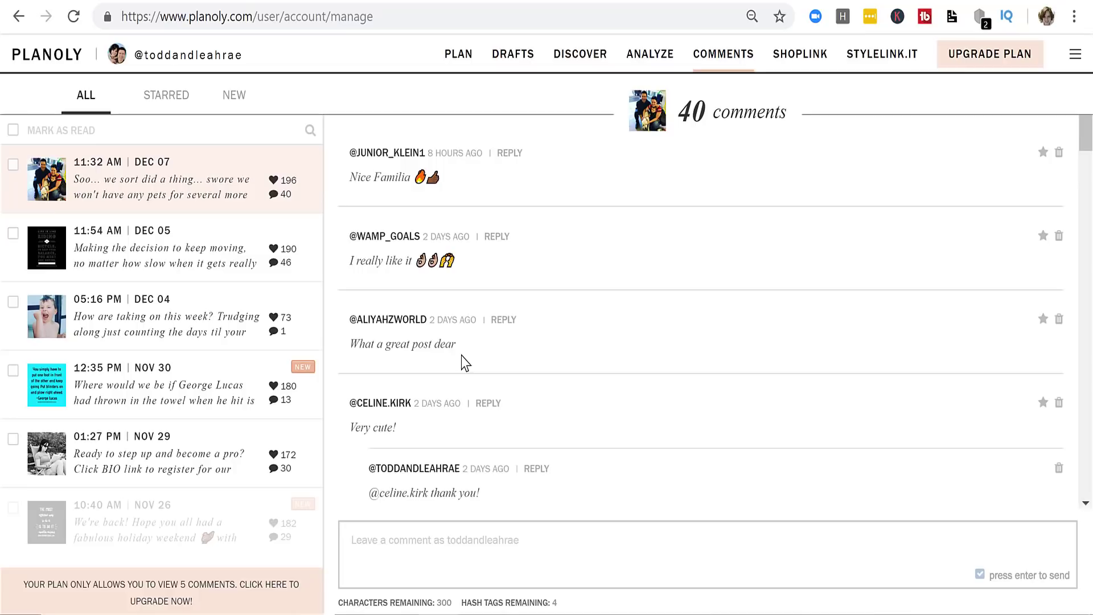
{"action": "left_click", "coordinate": [504, 320]}
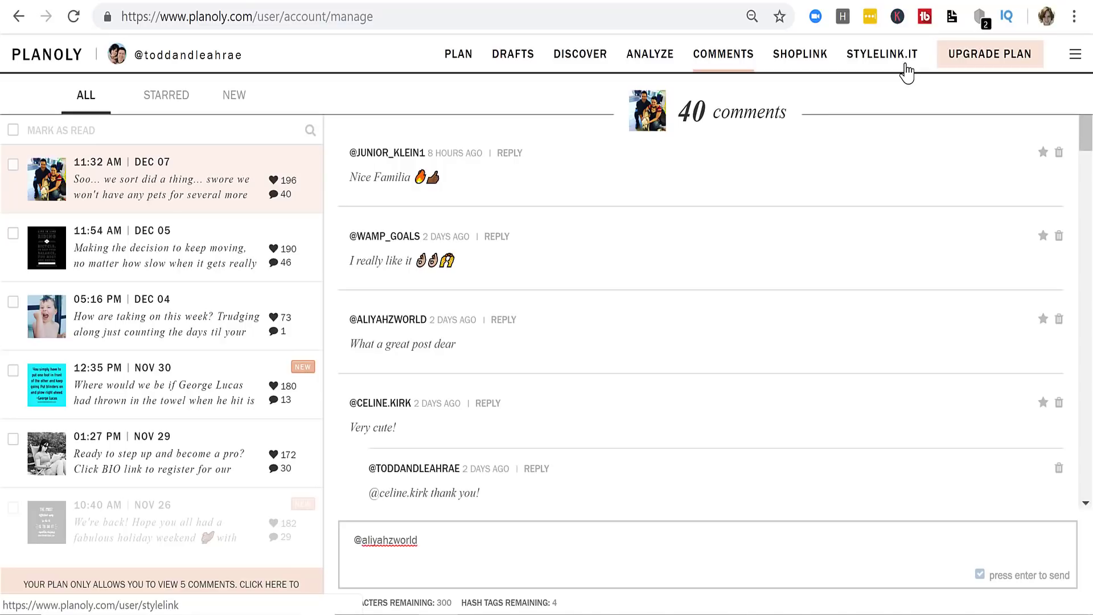
{"action": "mouse_move", "coordinate": [1067, 68]}
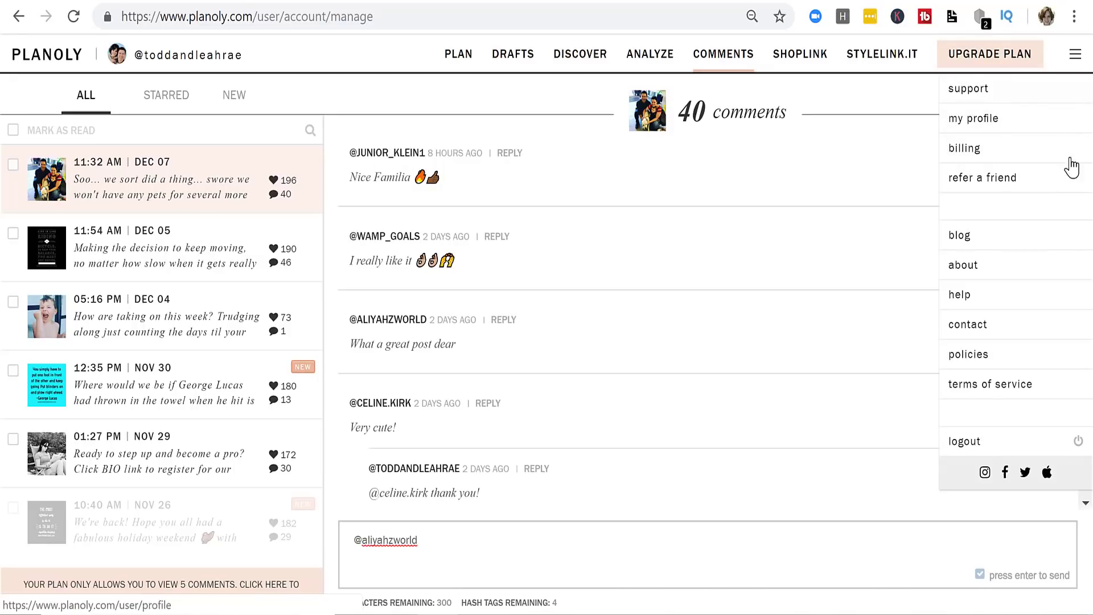
Open Refer a Friend, then select the referral link and the $10-per-friend credit text.
{"action": "left_click", "coordinate": [970, 193]}
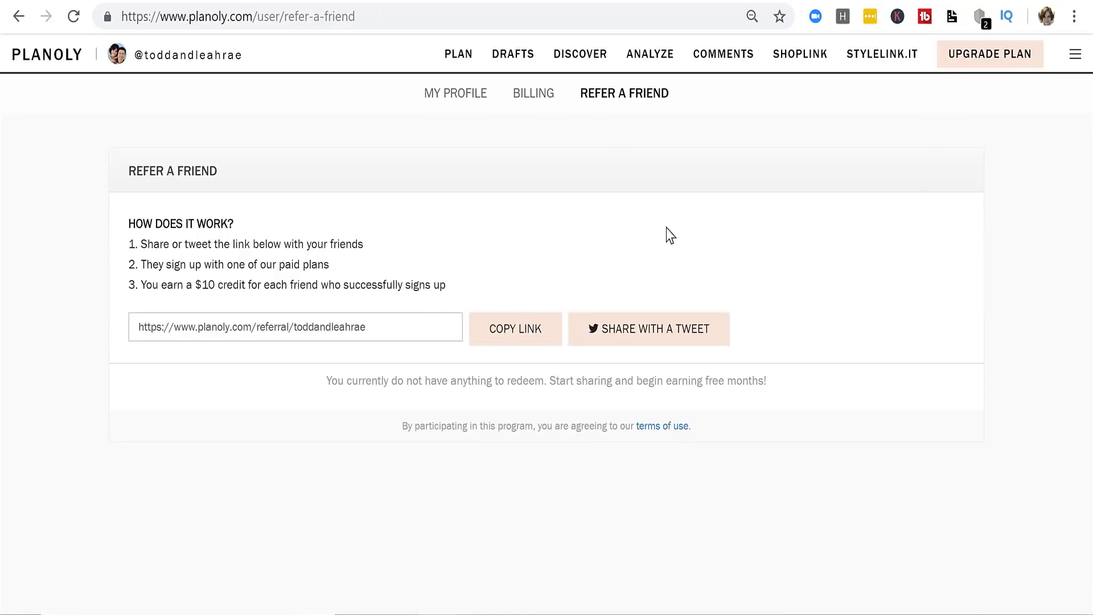
{"action": "left_click", "coordinate": [288, 326]}
{"action": "key", "text": "ctrl+a"}
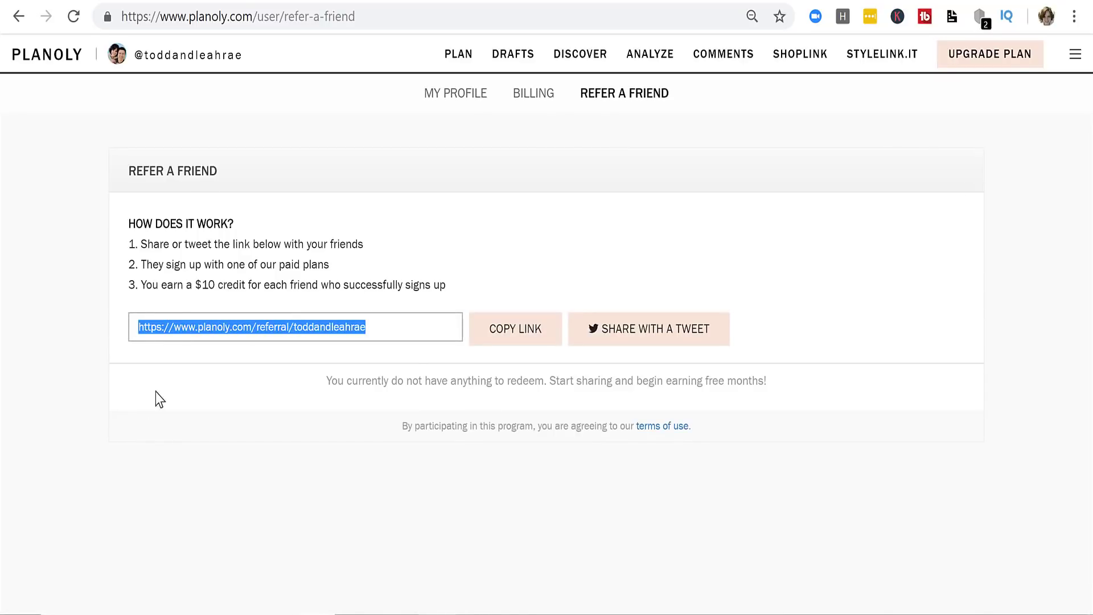
{"action": "left_click_drag", "start_coordinate": [196, 285], "coordinate": [330, 327]}
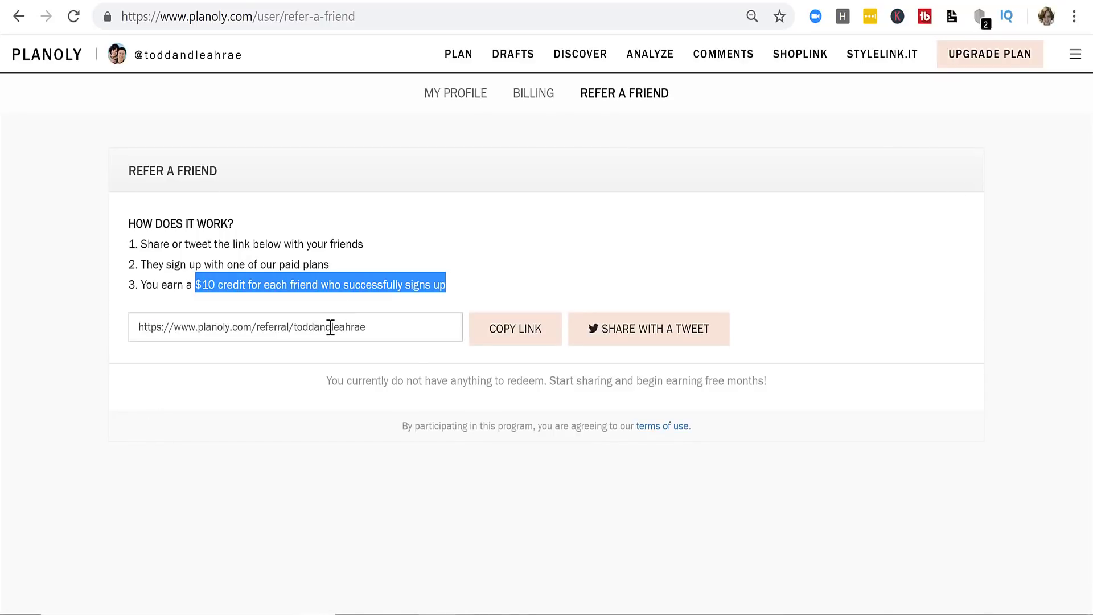